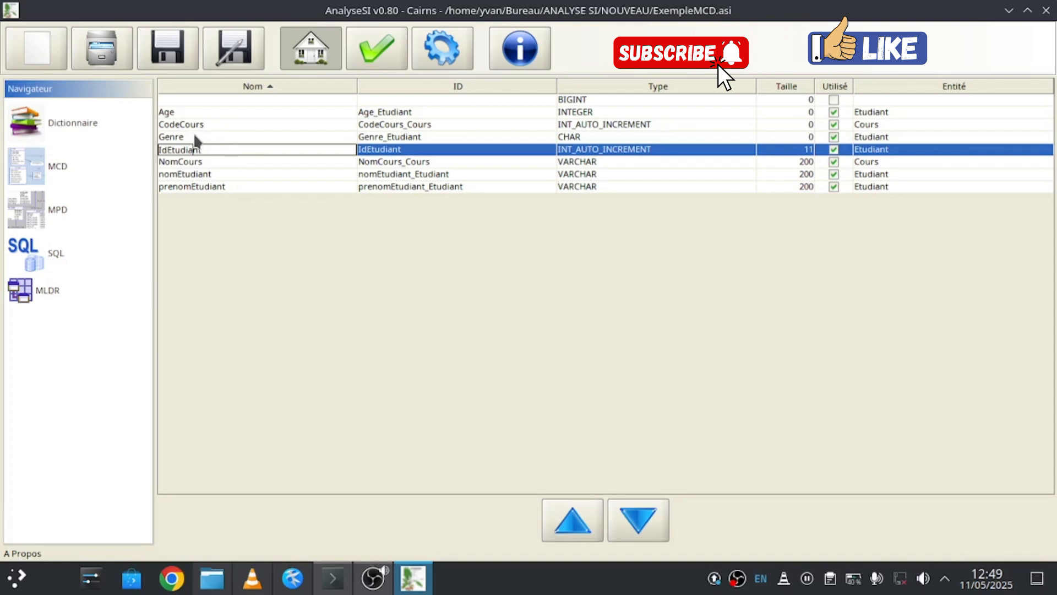
Rename the Genre attribute to GenreEtudiant in the data dictionary and check it in the MCD diagram
{"action": "left_click", "coordinate": [196, 139]}
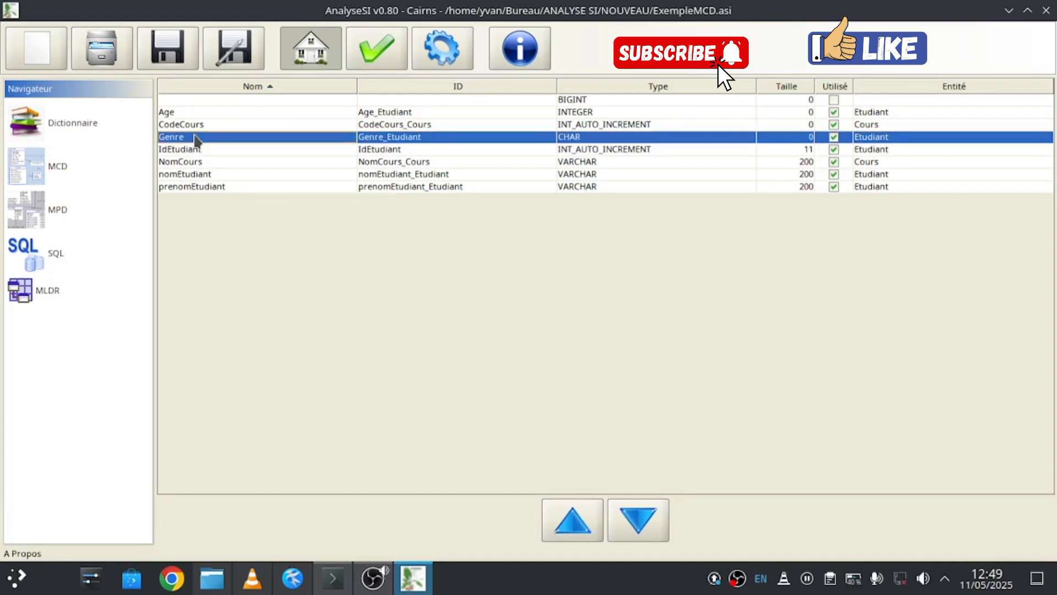
{"action": "left_click", "coordinate": [199, 138]}
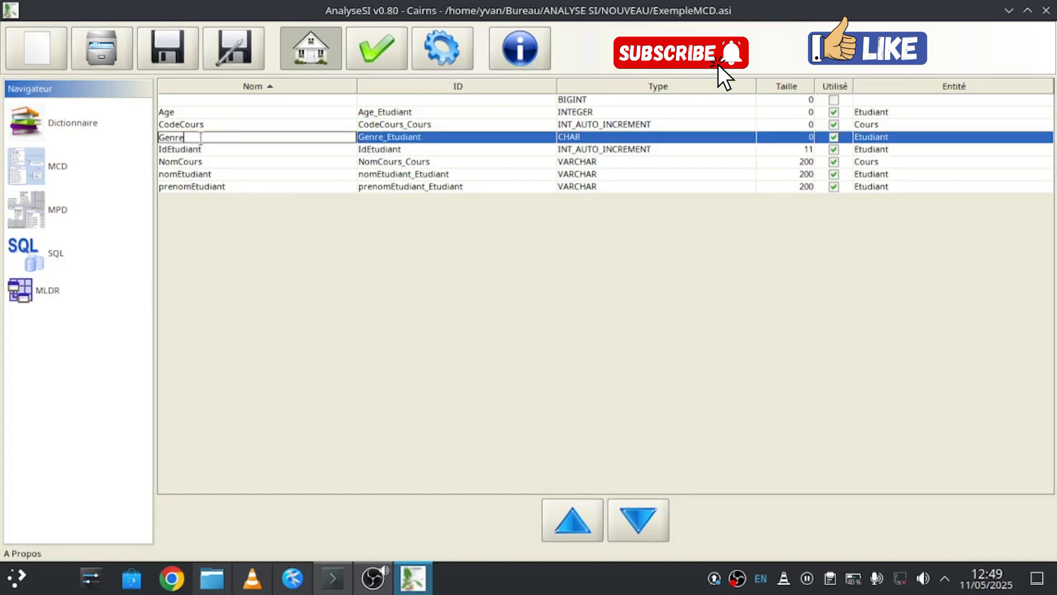
{"action": "type", "text": "Etudiant"}
{"action": "key", "text": "Return"}
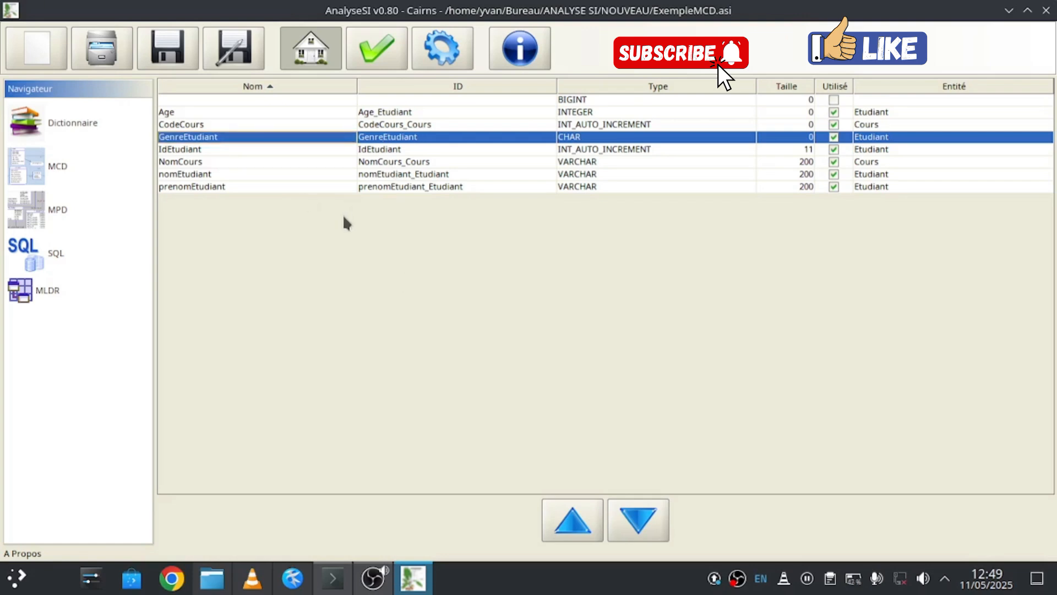
{"action": "left_click", "coordinate": [60, 180]}
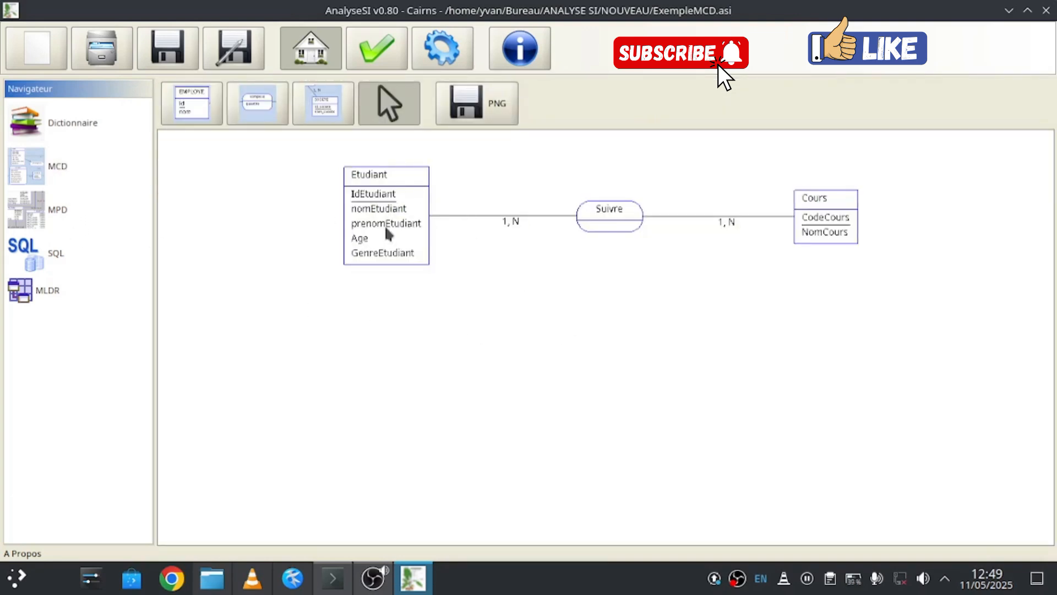
Rename the Age attribute to AgeEtudiant in the data dictionary and check it in the MCD diagram
{"action": "left_click", "coordinate": [49, 125]}
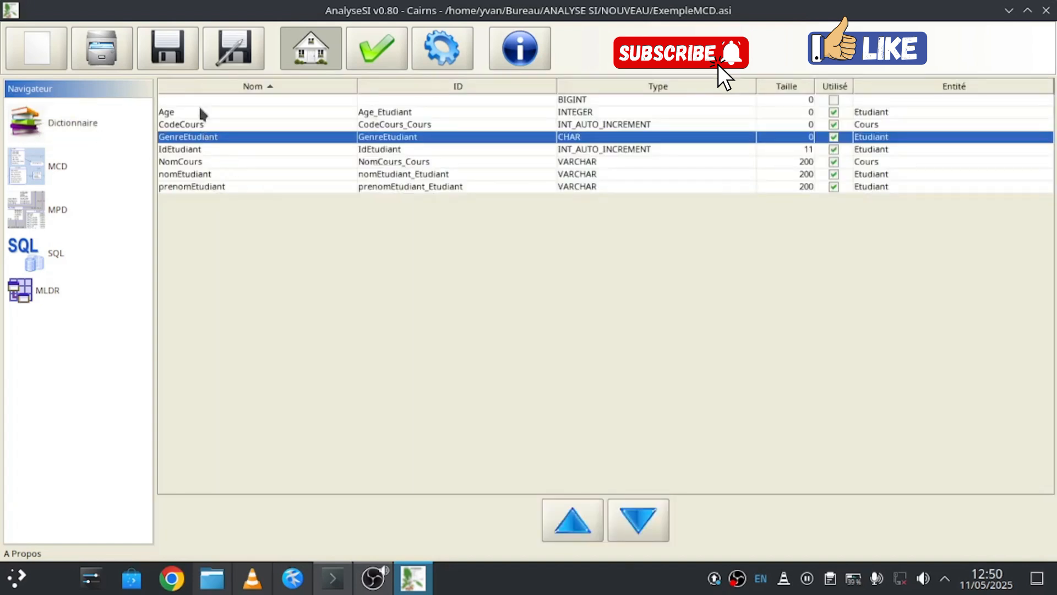
{"action": "left_click", "coordinate": [187, 112]}
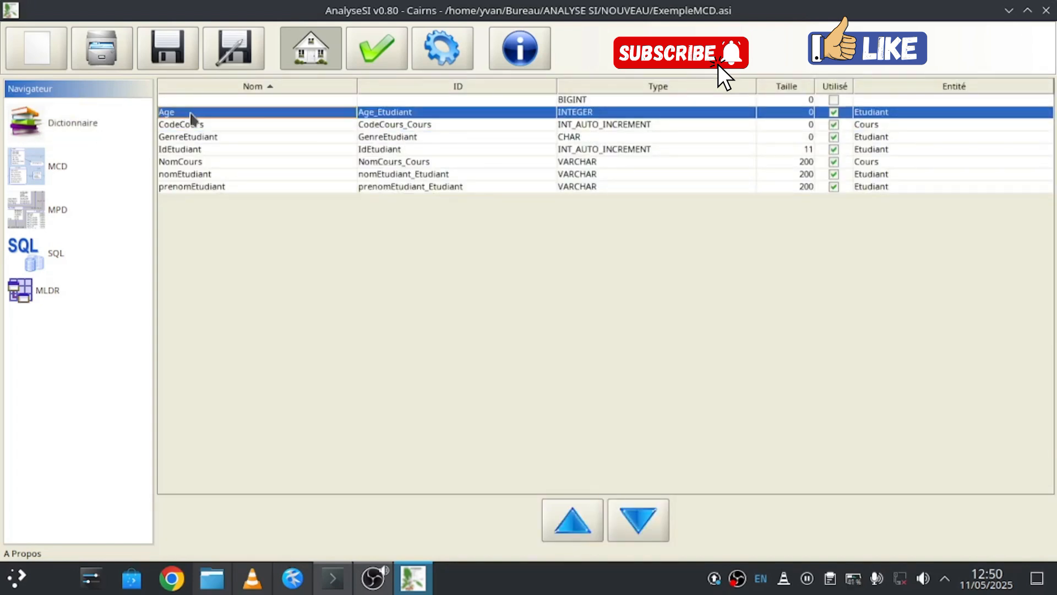
{"action": "left_click", "coordinate": [189, 112]}
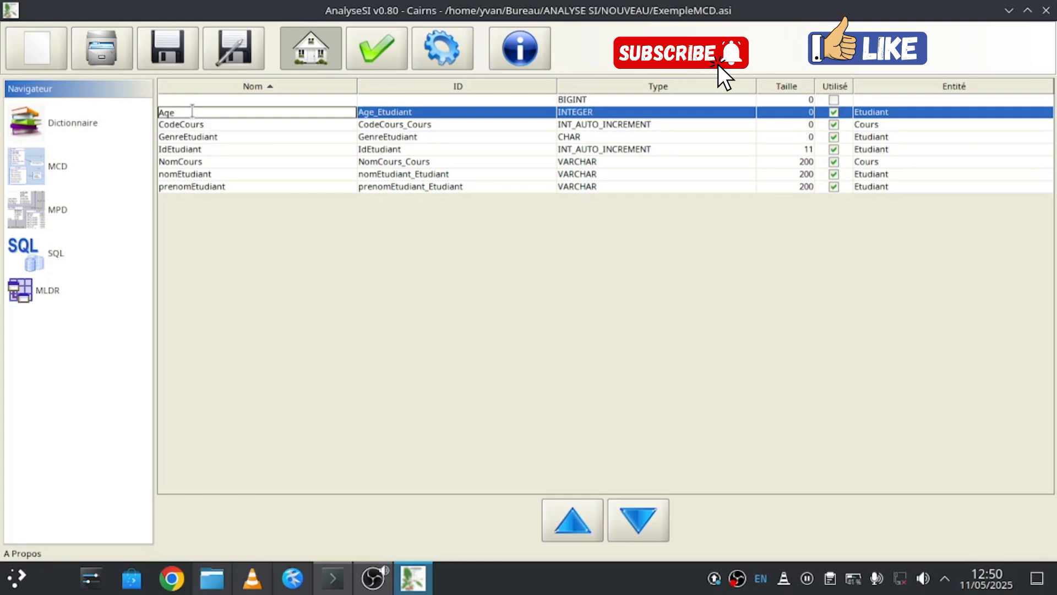
{"action": "type", "text": "Etudiant"}
{"action": "key", "text": "Return"}
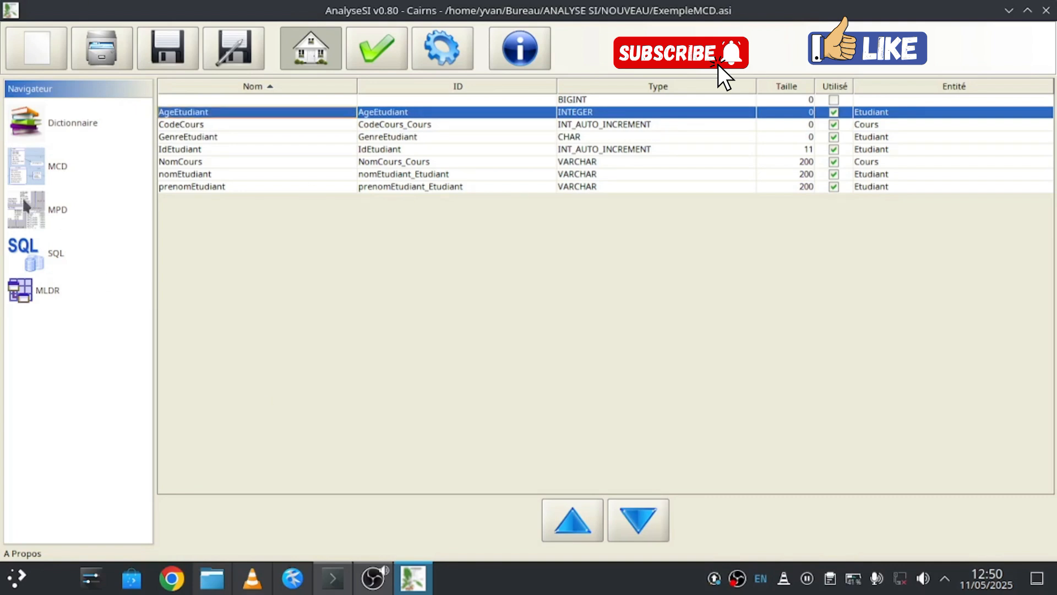
{"action": "left_click", "coordinate": [31, 169]}
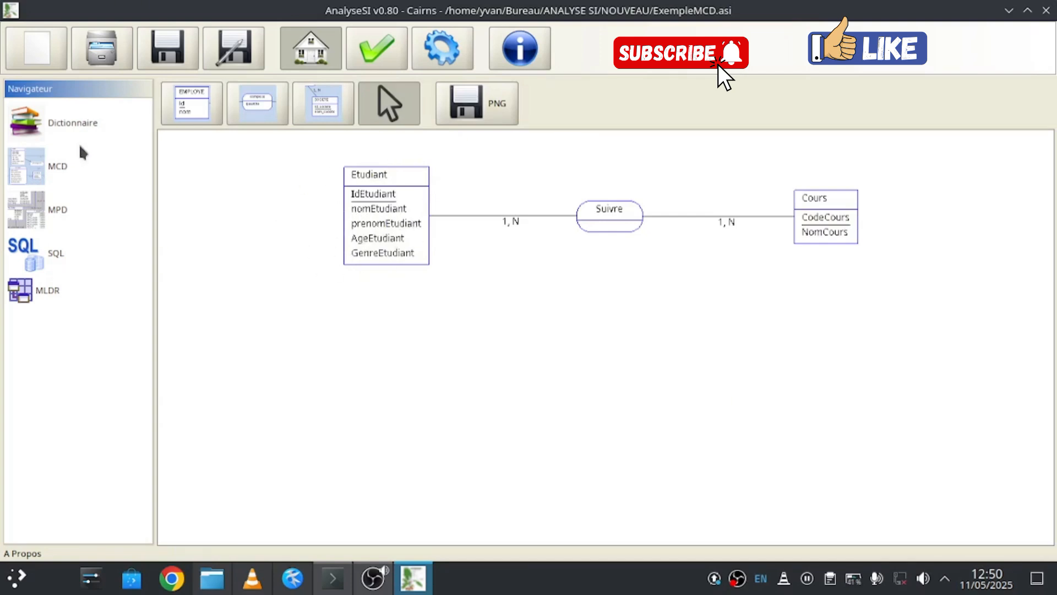
Examine the entities assigned to the dictionary attributes and look through the MCD, MPD, SQL and MLDR views
{"action": "left_click", "coordinate": [63, 129]}
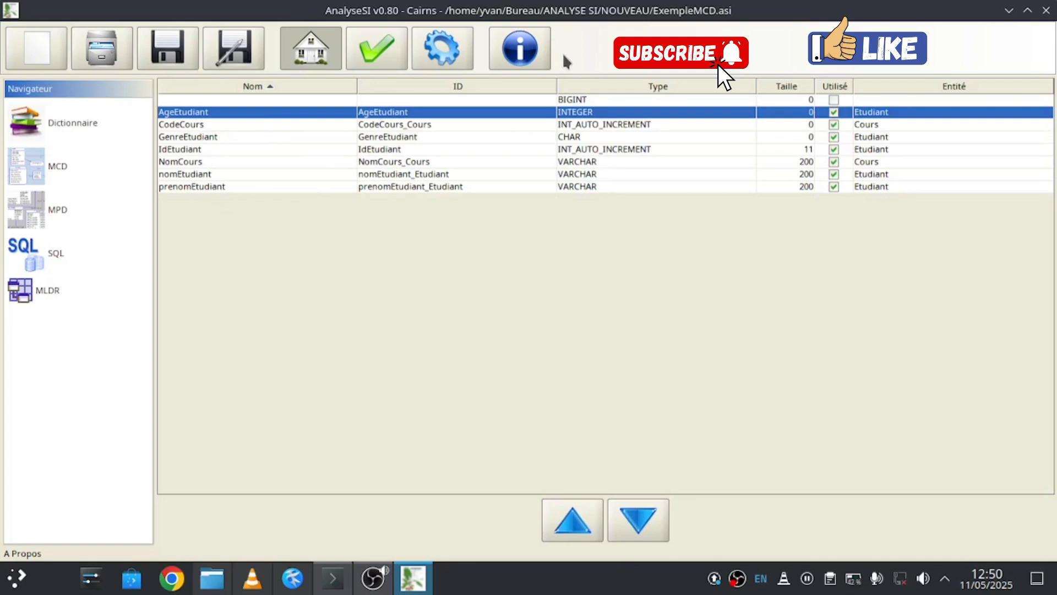
{"action": "left_click", "coordinate": [902, 125]}
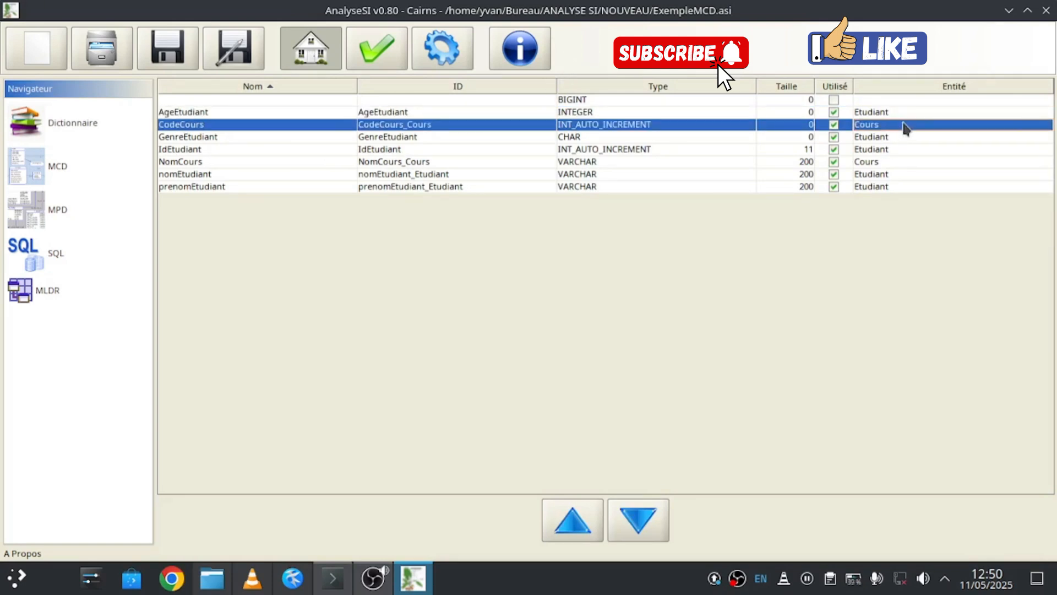
{"action": "left_click", "coordinate": [890, 102]}
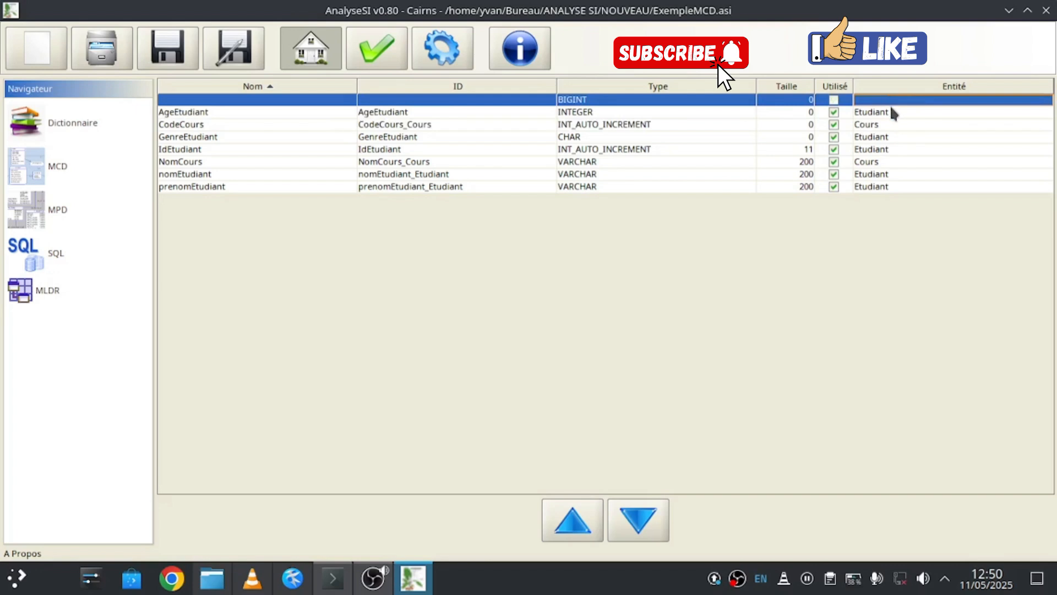
{"action": "left_click", "coordinate": [890, 112]}
{"action": "left_click", "coordinate": [921, 162]}
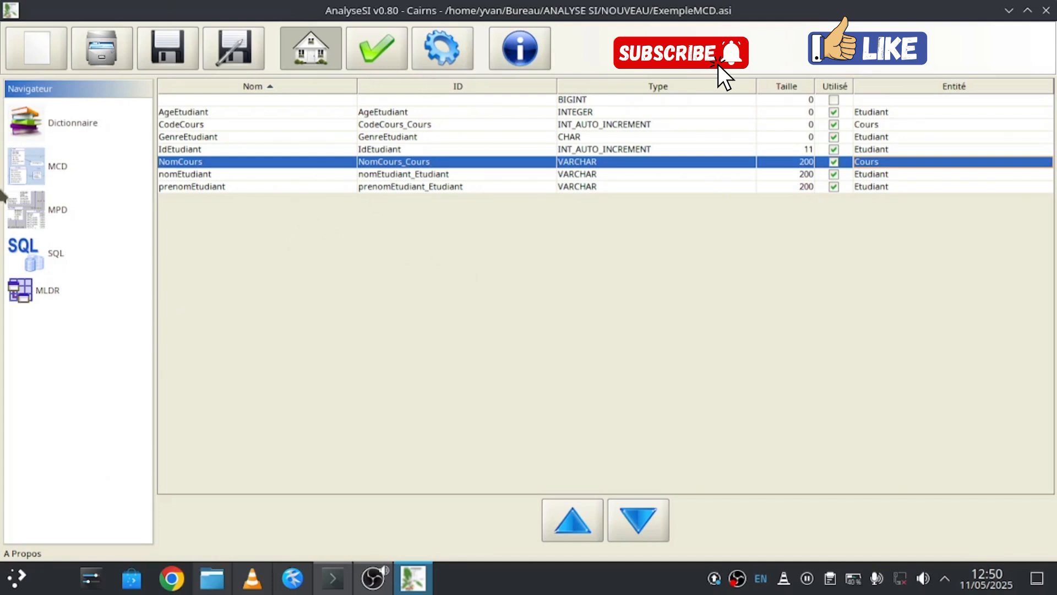
{"action": "left_click", "coordinate": [22, 163]}
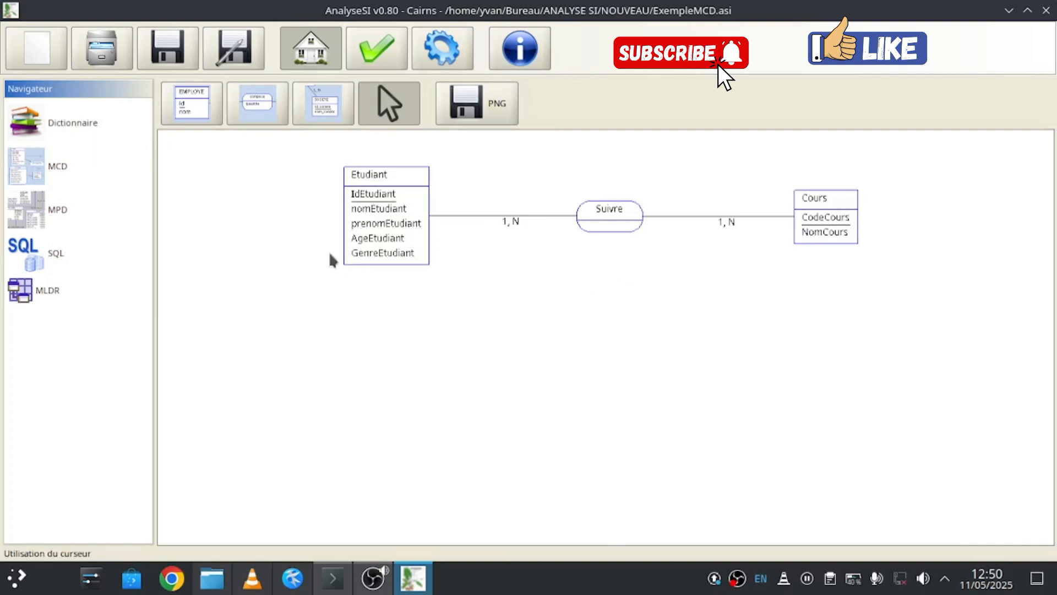
{"action": "left_click", "coordinate": [33, 208]}
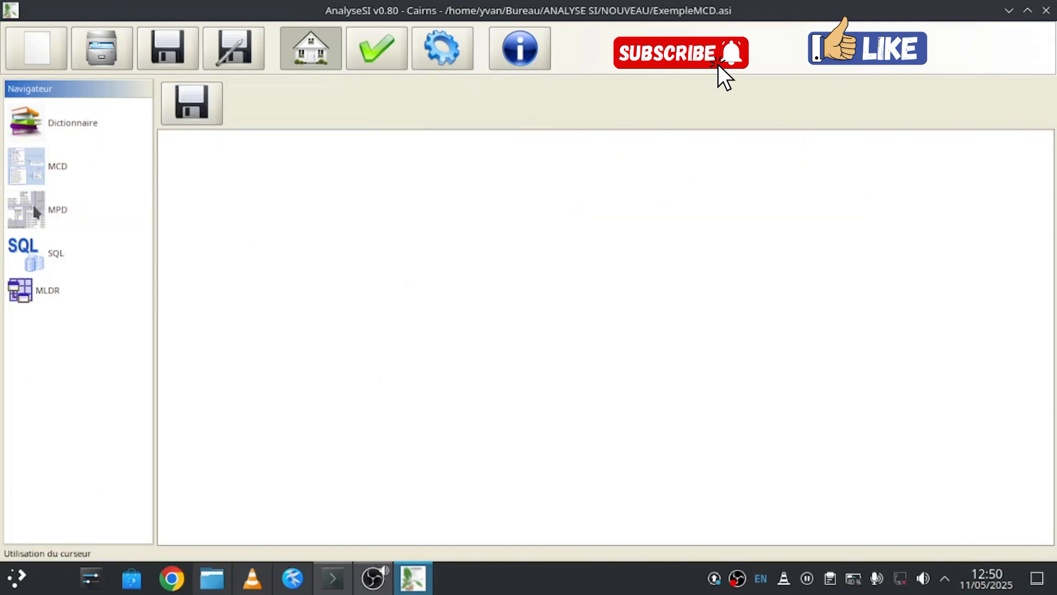
{"action": "left_click", "coordinate": [52, 252]}
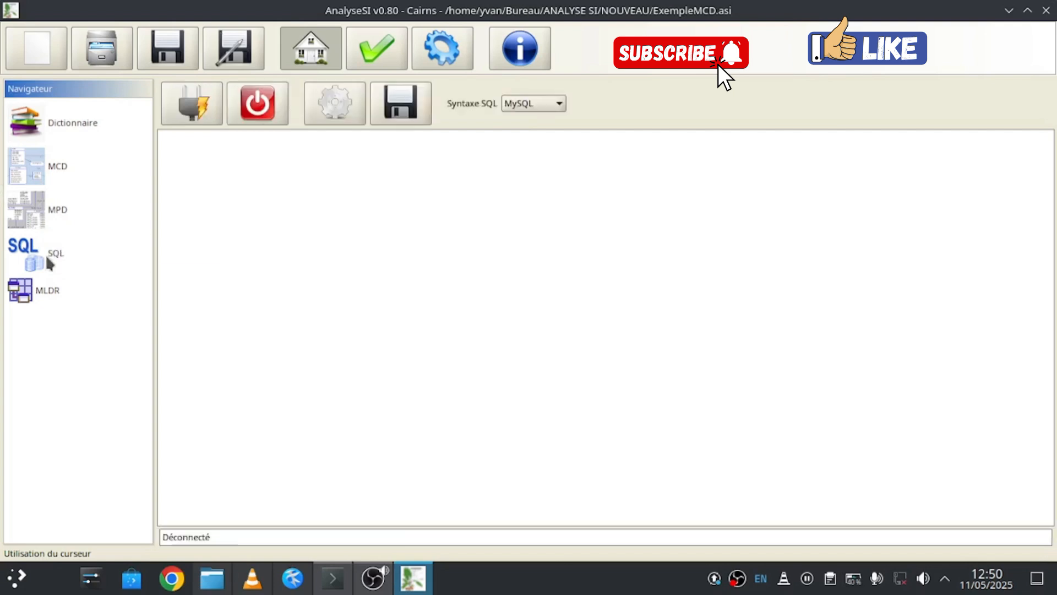
{"action": "left_click", "coordinate": [40, 292]}
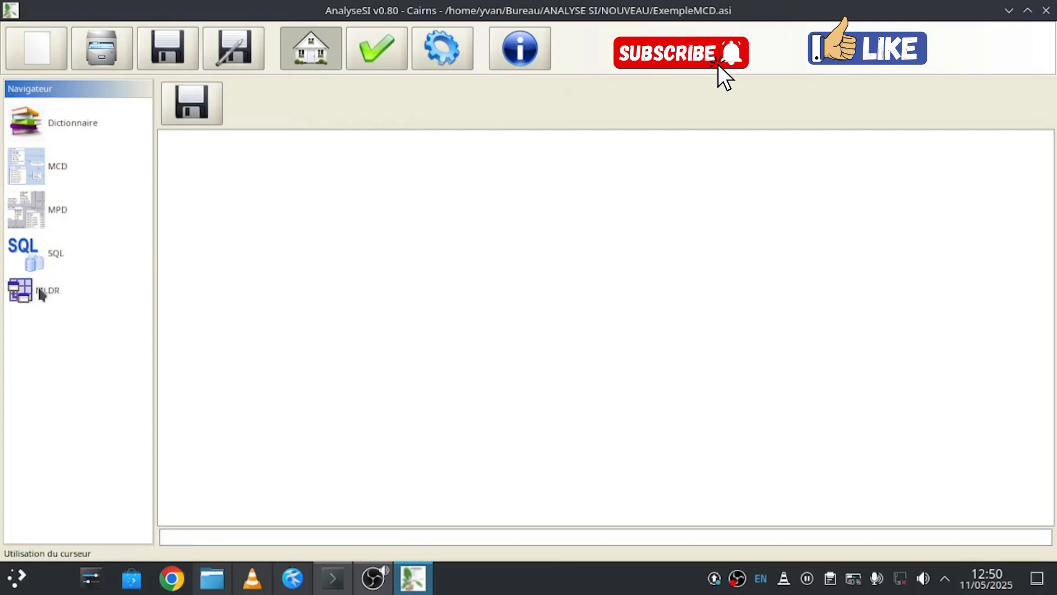
Generate the physical model, SQL script and relational schema from the MCD diagram, and display the MPD
{"action": "left_click", "coordinate": [31, 173]}
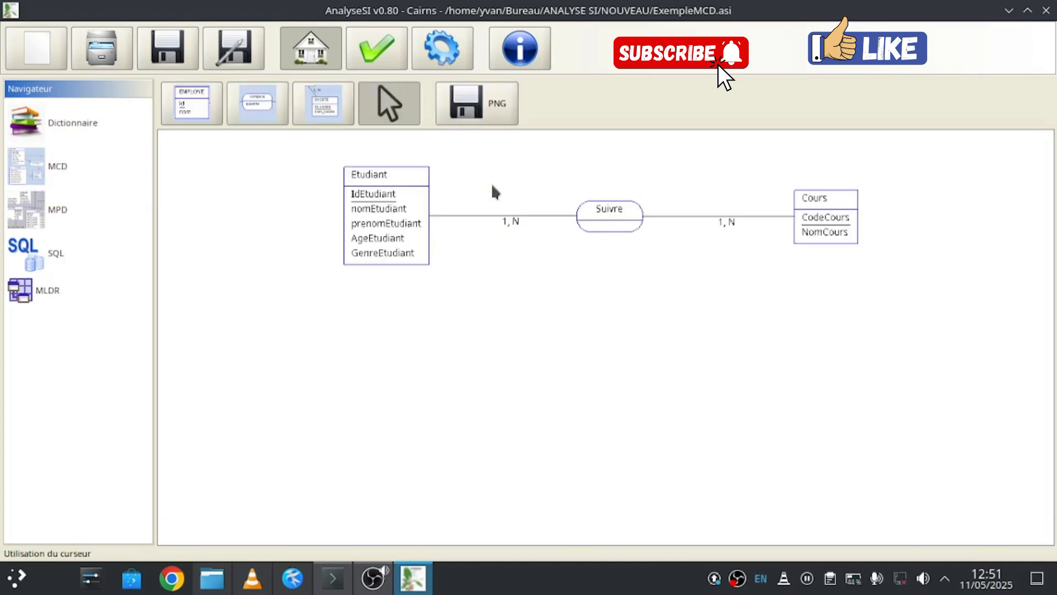
{"action": "left_click", "coordinate": [443, 50]}
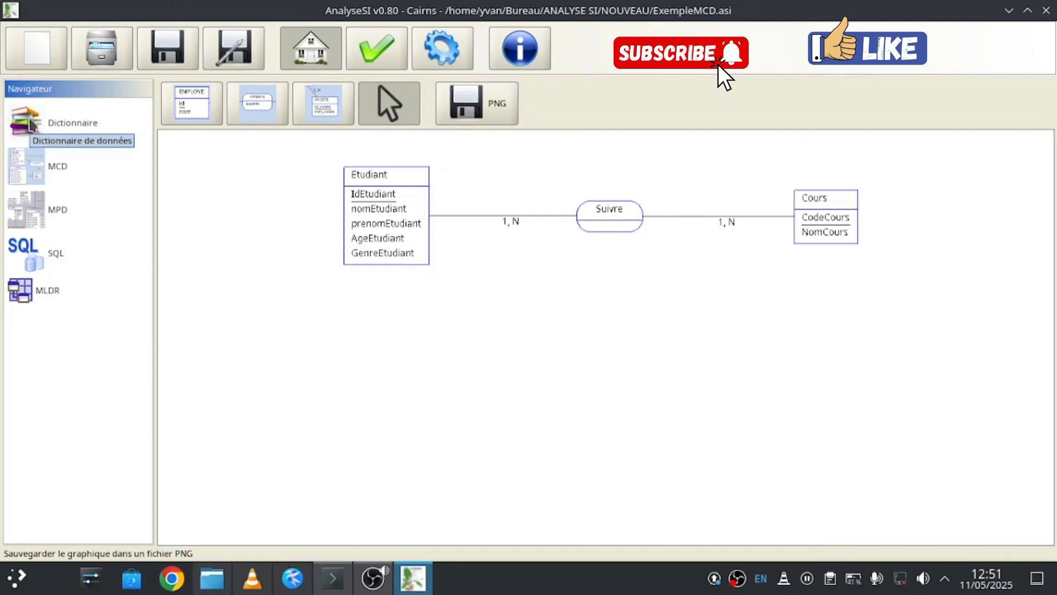
{"action": "left_click", "coordinate": [37, 217]}
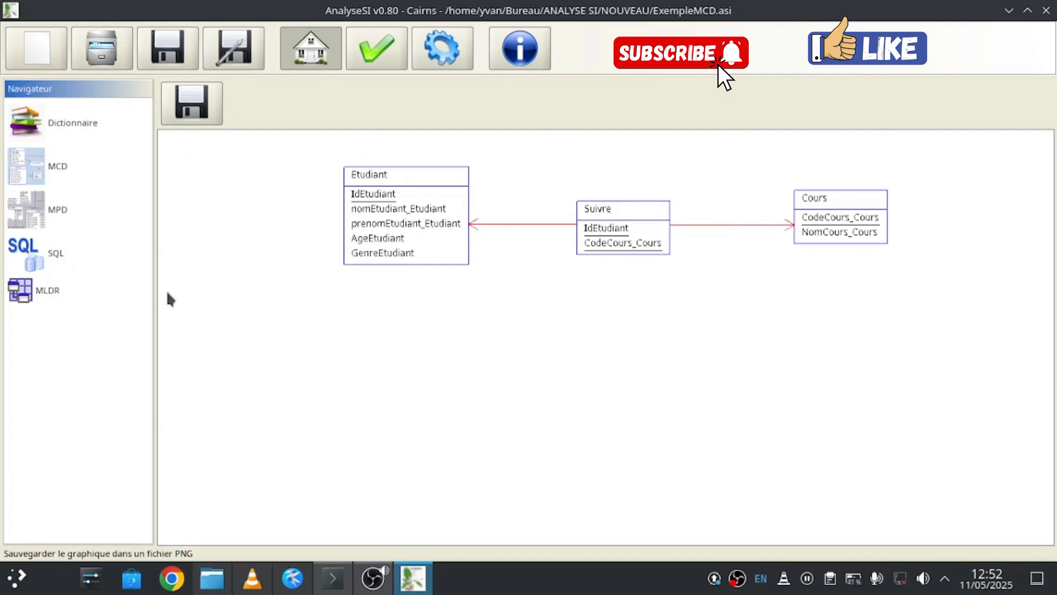
Examine the generated MySQL script for the Etudiant, Cours and Suivre tables, including its column names, and the MLDR relational schema
{"action": "left_click", "coordinate": [40, 262]}
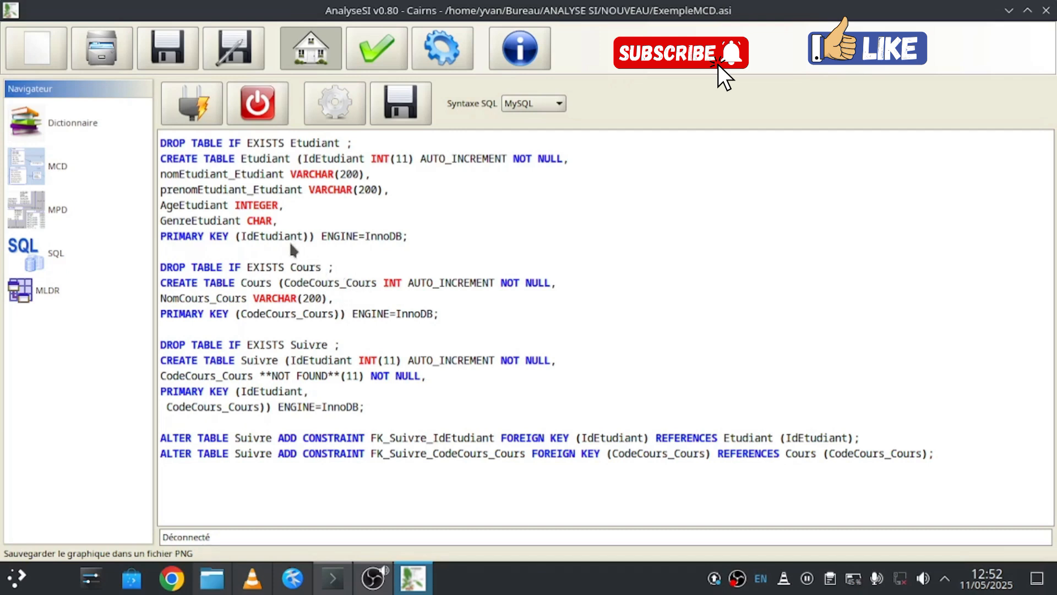
{"action": "left_click", "coordinate": [260, 173]}
{"action": "left_click", "coordinate": [229, 175]}
{"action": "left_click", "coordinate": [285, 175]}
{"action": "left_click", "coordinate": [315, 314]}
{"action": "left_click", "coordinate": [39, 297]}
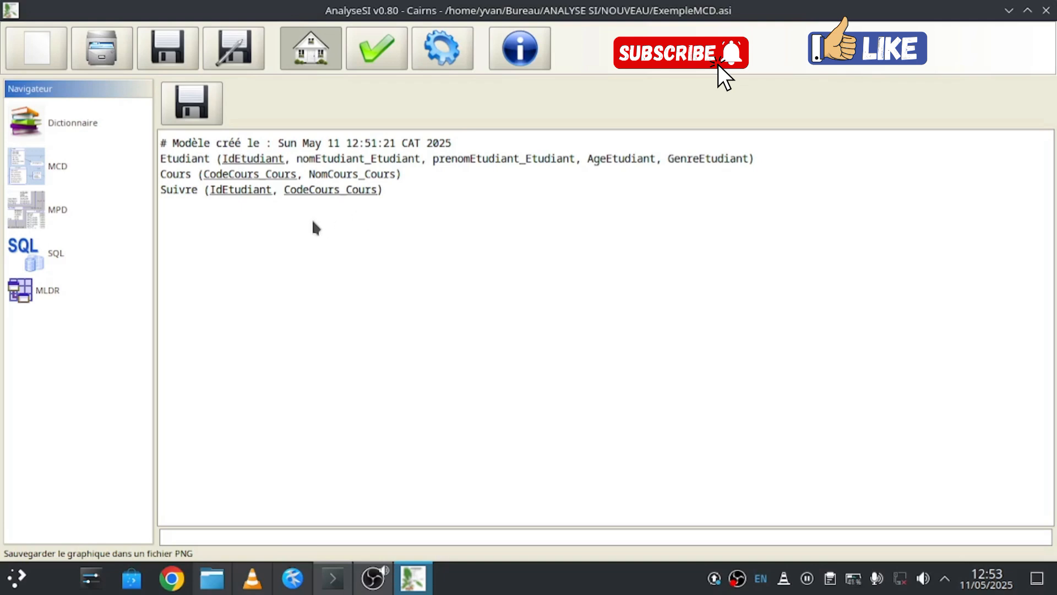
Return to the MCD diagram and save the document, overwriting the existing ExempleMCD.asi file
{"action": "left_click", "coordinate": [49, 162]}
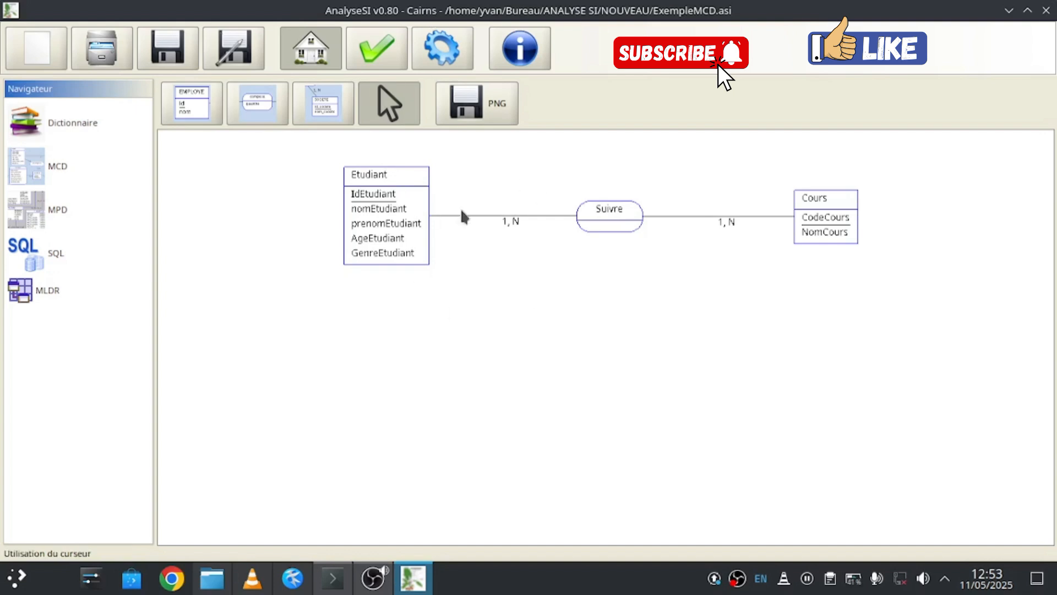
{"action": "left_click", "coordinate": [170, 61]}
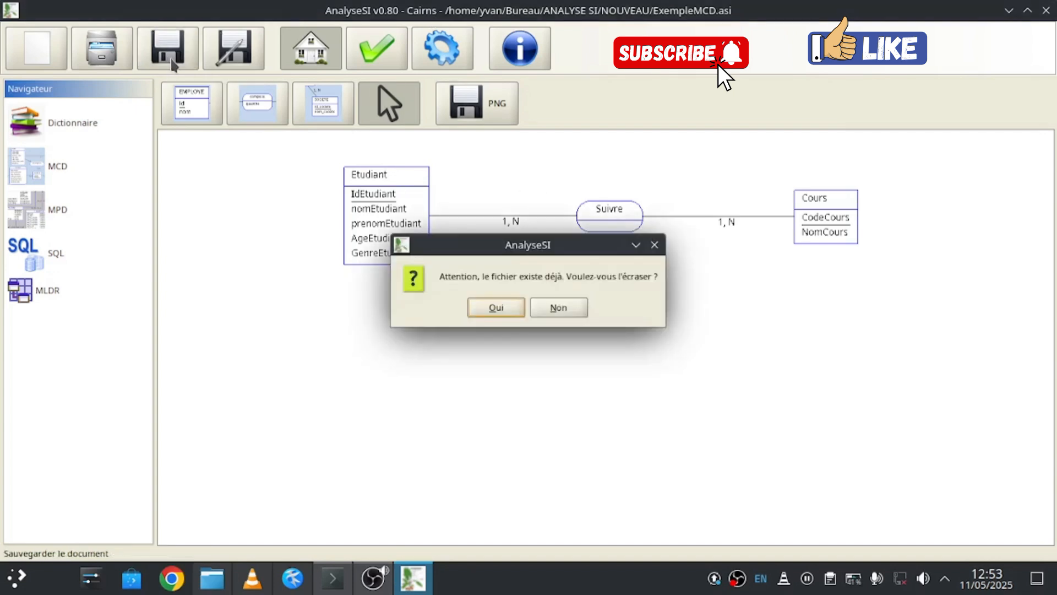
{"action": "left_click", "coordinate": [496, 309]}
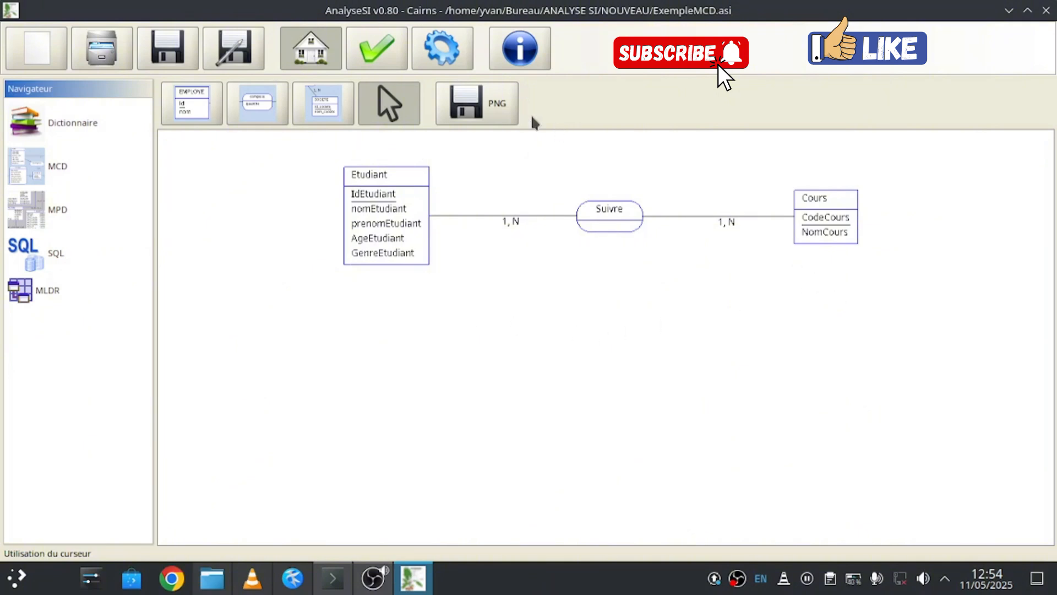
Export the MCD diagram as a PNG image named EXEMPLEMCD into the ANALYSE SI folder on Bureau
{"action": "left_click", "coordinate": [465, 114]}
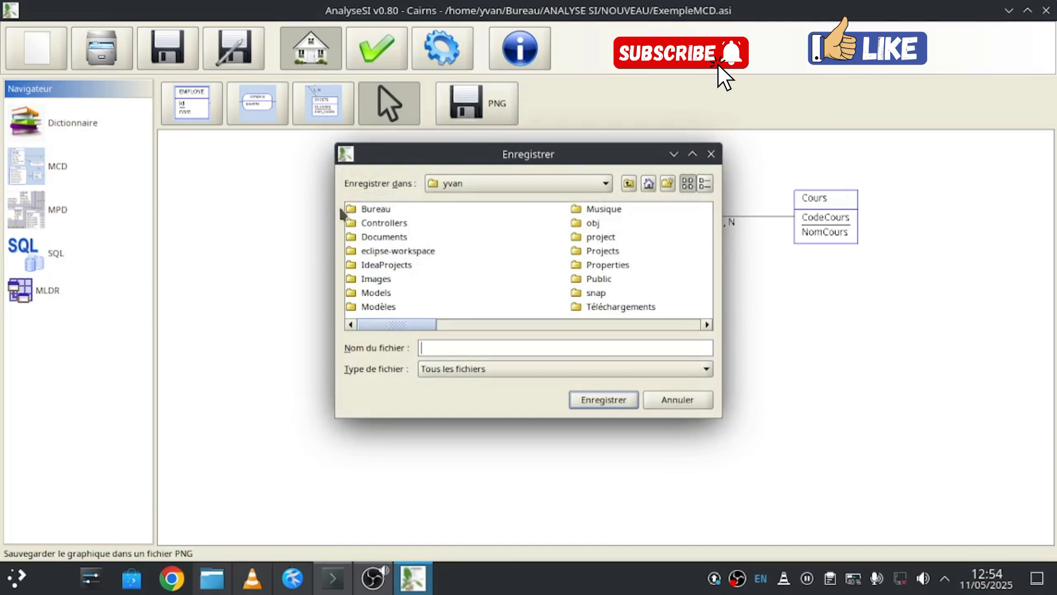
{"action": "double_click", "coordinate": [357, 212]}
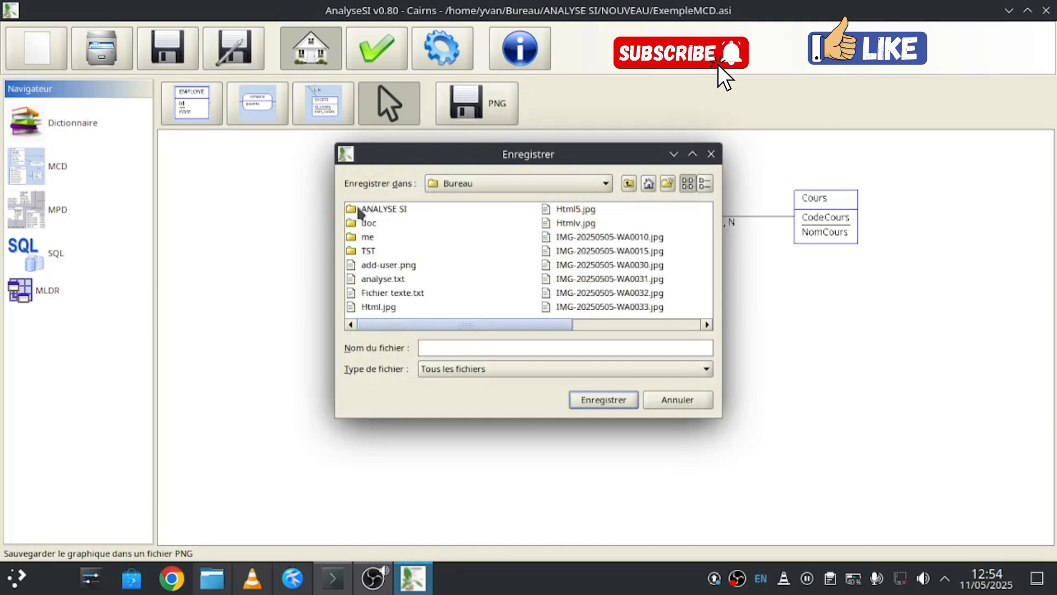
{"action": "double_click", "coordinate": [363, 209]}
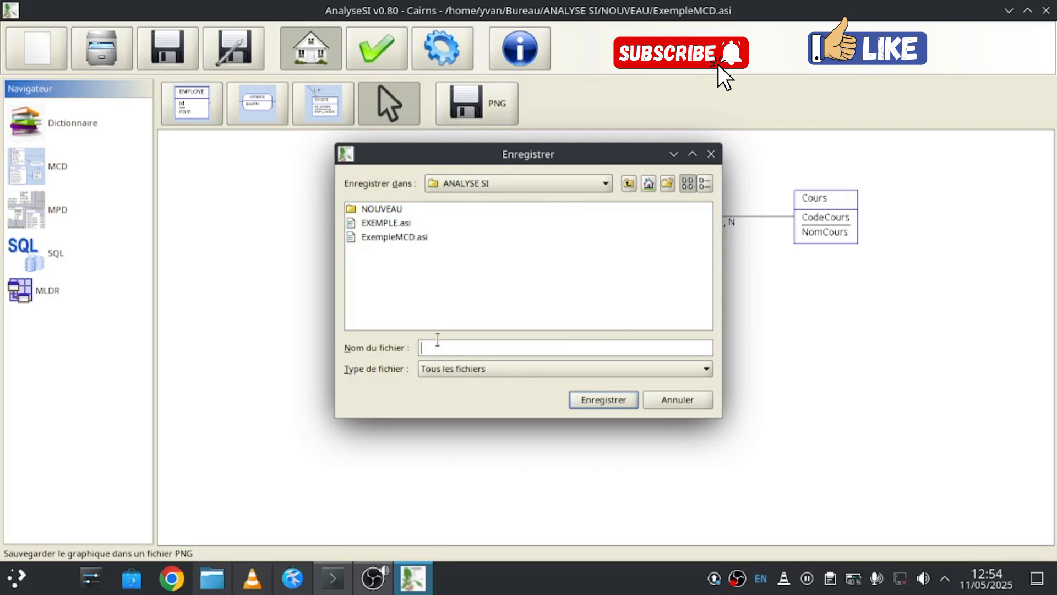
{"action": "type", "text": "e"}
{"action": "key", "text": "BackSpace"}
{"action": "type", "text": "EX"}
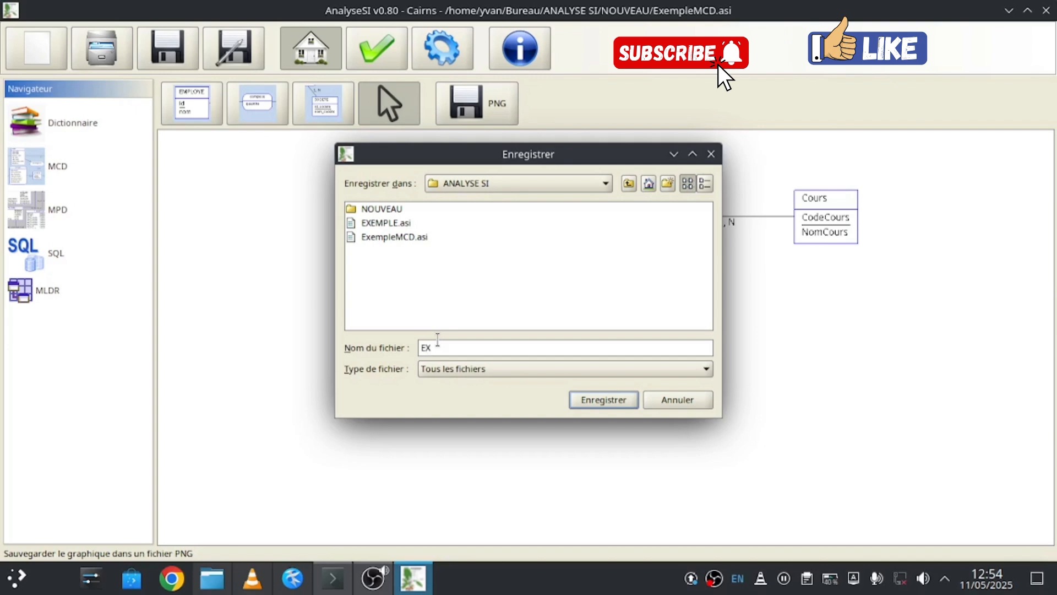
{"action": "type", "text": "EMPLEm"}
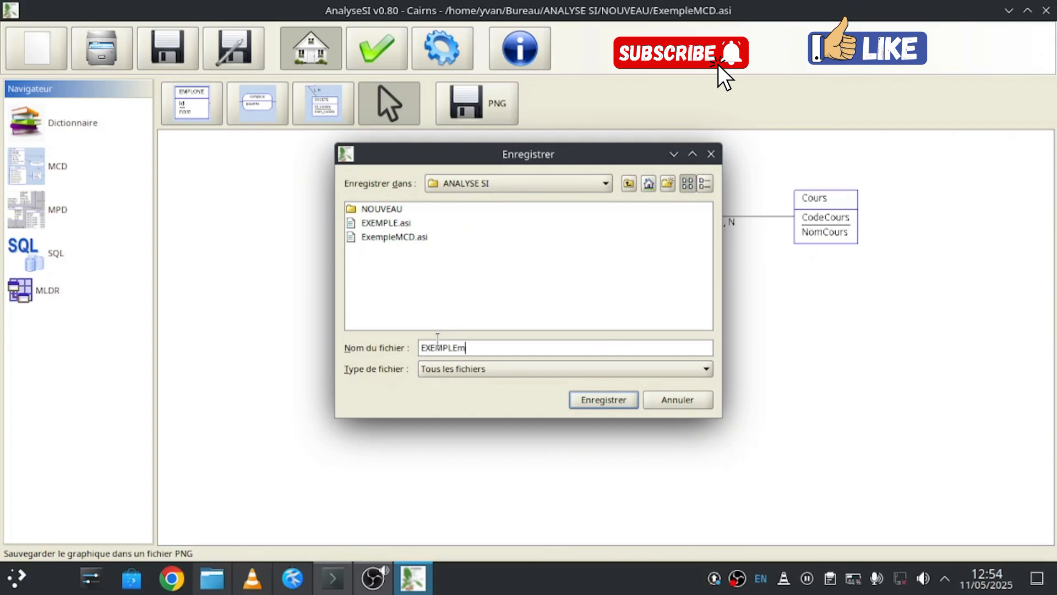
{"action": "type", "text": "cd"}
{"action": "key", "text": "BackSpace"}
{"action": "key", "text": "BackSpace"}
{"action": "key", "text": "BackSpace"}
{"action": "key", "text": "BackSpace"}
{"action": "type", "text": "E"}
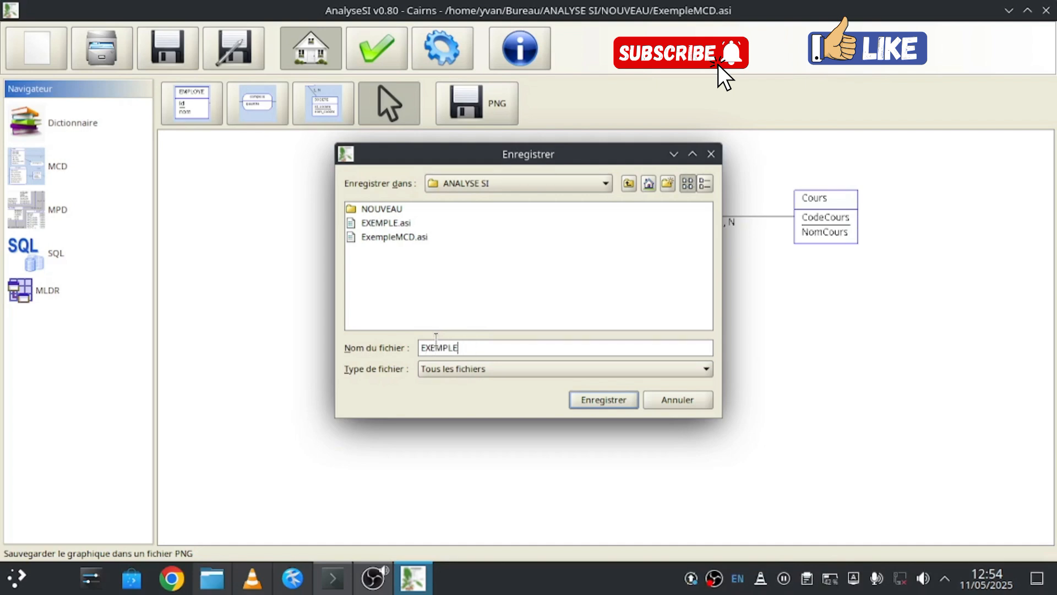
{"action": "type", "text": "MCD"}
{"action": "left_click", "coordinate": [616, 401]}
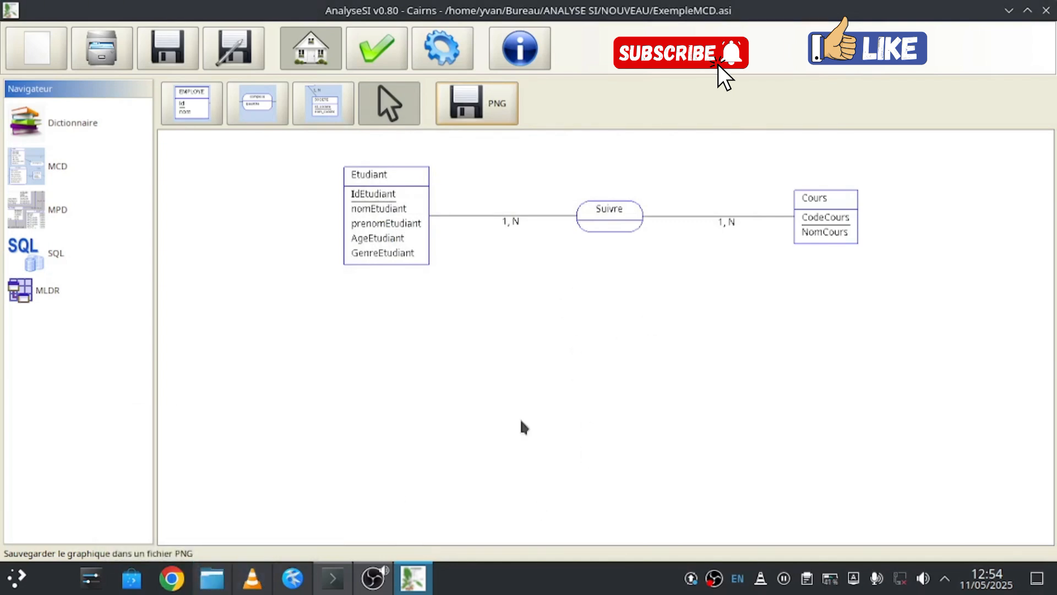
Switch to the Dolphin file manager and open the ANALYSE SI folder on Bureau to look for the exported image
{"action": "left_click", "coordinate": [212, 578]}
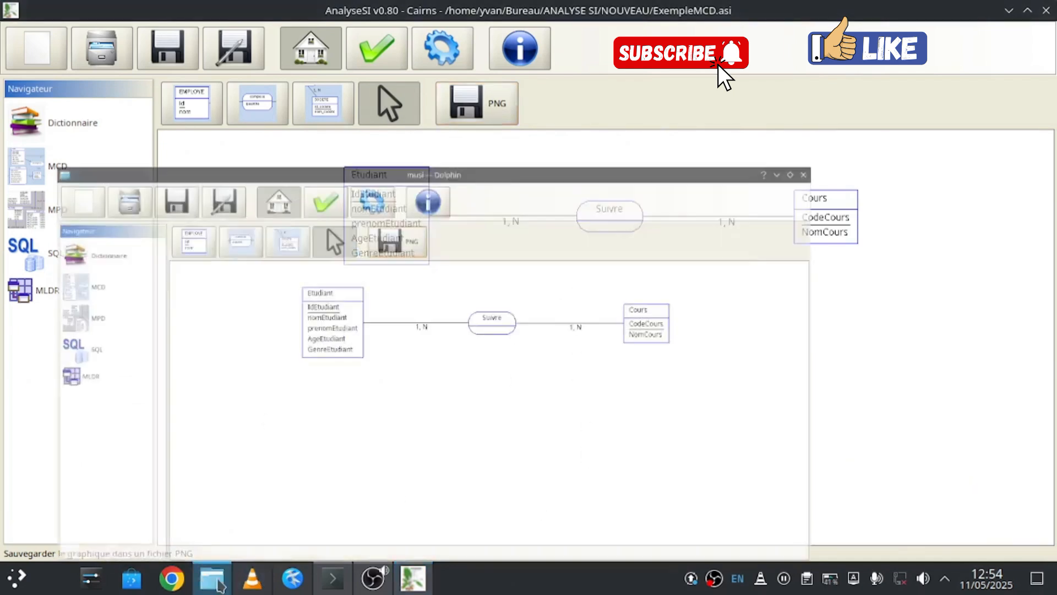
{"action": "left_click", "coordinate": [65, 113]}
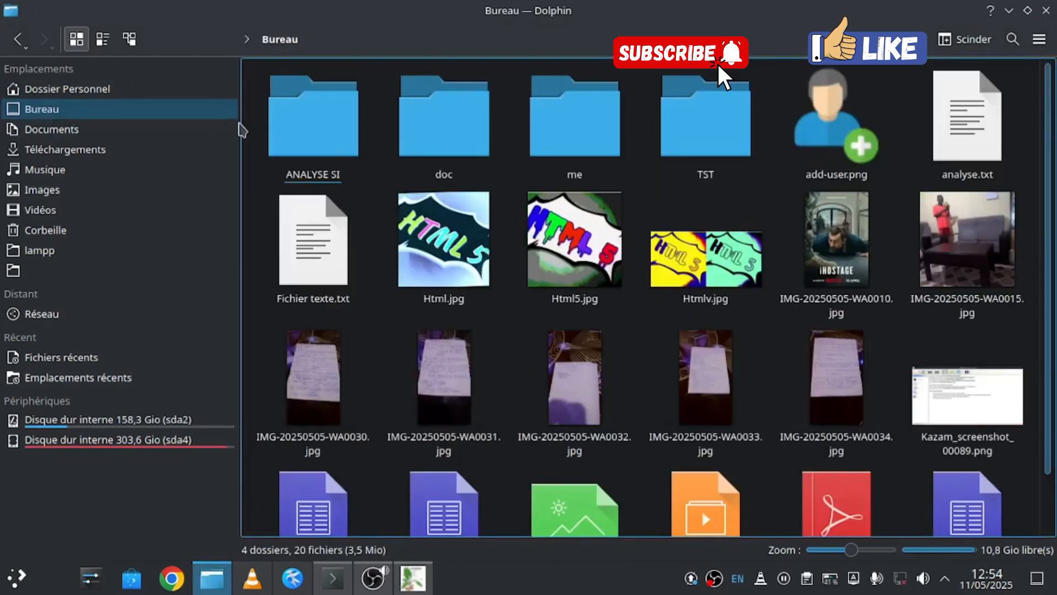
{"action": "double_click", "coordinate": [334, 126]}
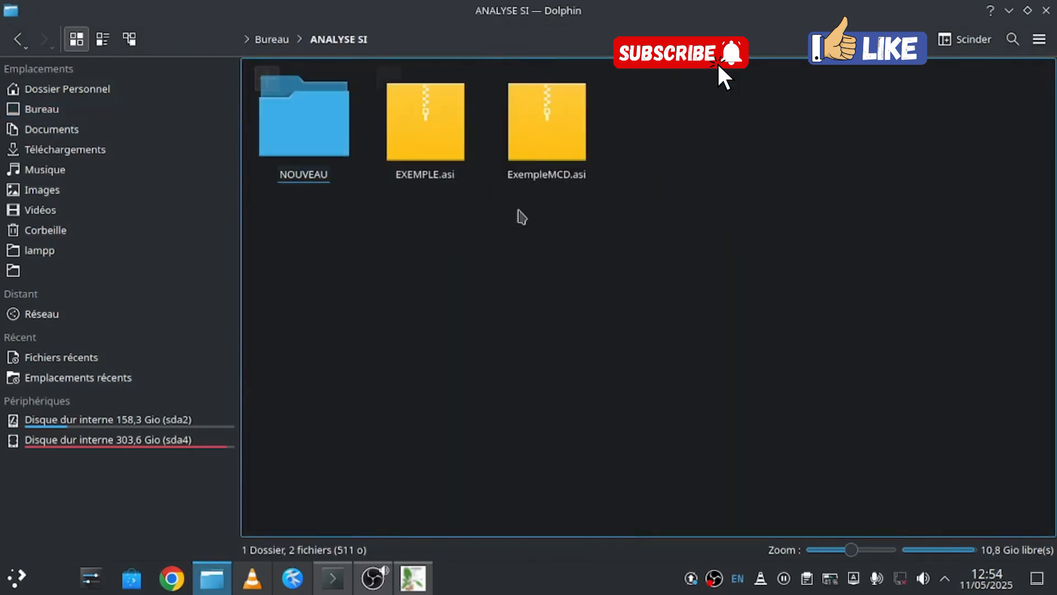
Check the NOUVEAU subfolder for the exported image and return to the ANALYSE SI folder
{"action": "double_click", "coordinate": [329, 129]}
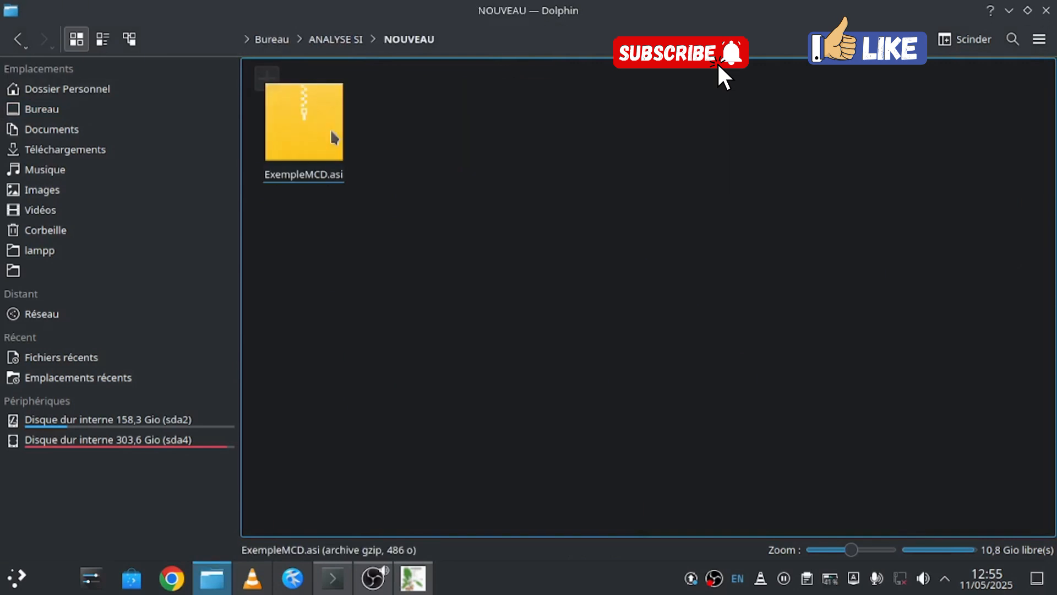
{"action": "left_click", "coordinate": [18, 39]}
{"action": "left_click", "coordinate": [452, 255]}
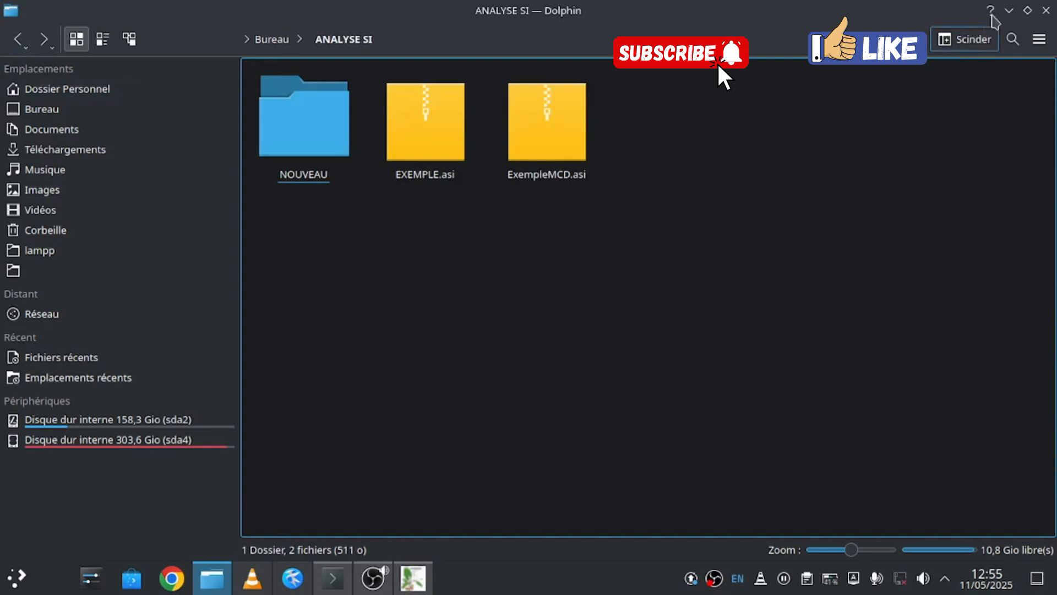
Switch back to AnalyseSI, try again to export the MCD as PNG EXEMPLEMCD in ANALYSE SI, and save the document over its existing file
{"action": "left_click", "coordinate": [413, 577]}
{"action": "left_click", "coordinate": [495, 109]}
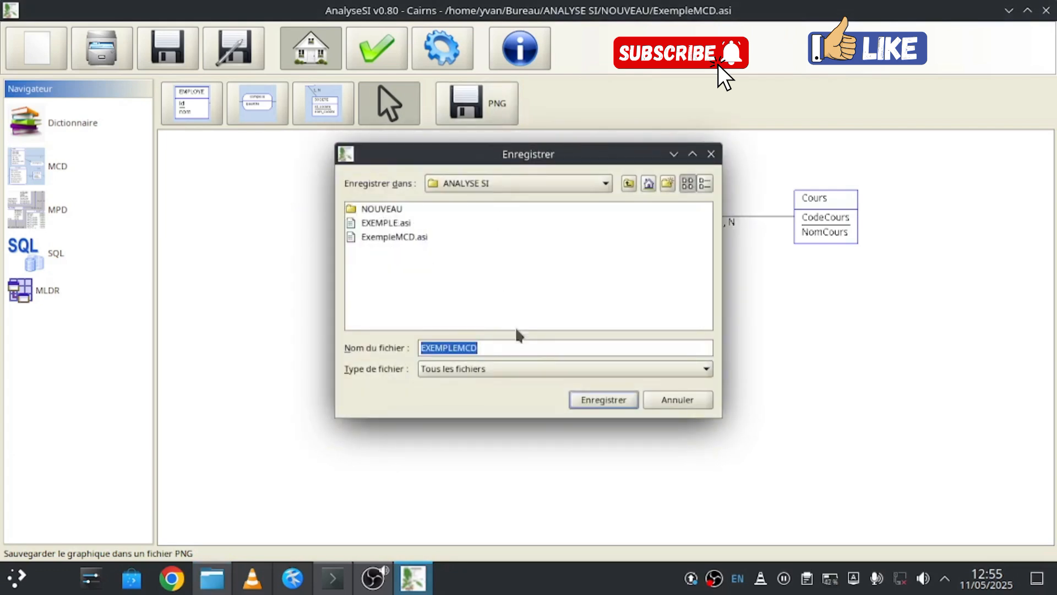
{"action": "left_click", "coordinate": [506, 350]}
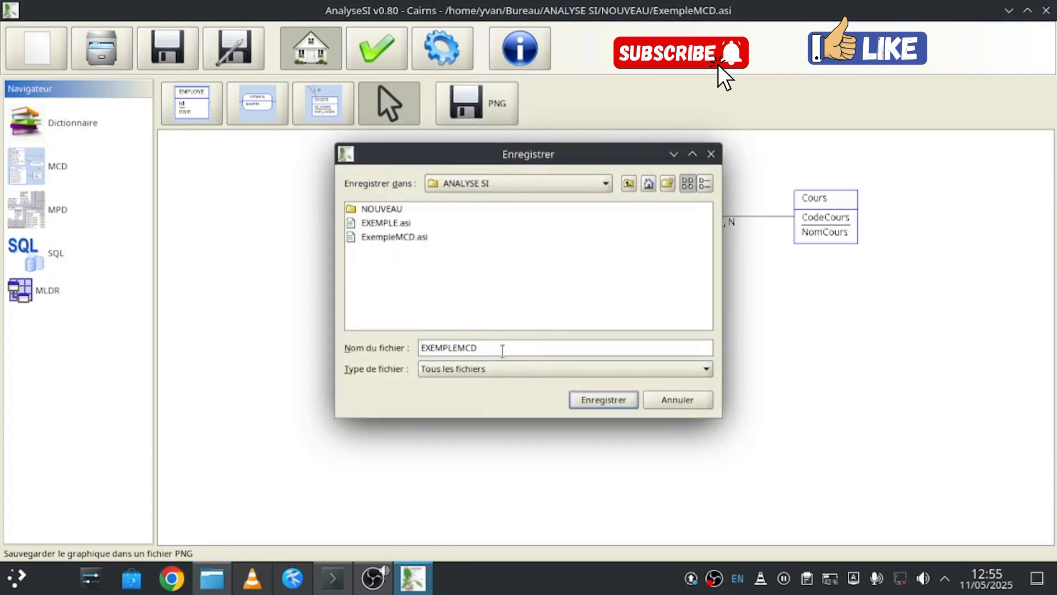
{"action": "left_click", "coordinate": [615, 406]}
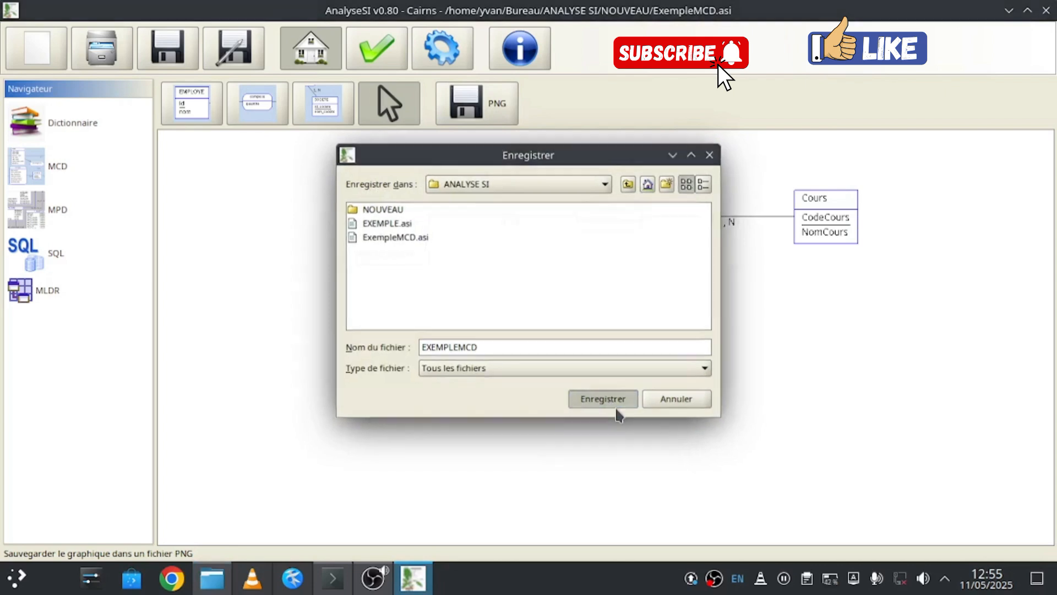
{"action": "left_click", "coordinate": [172, 58]}
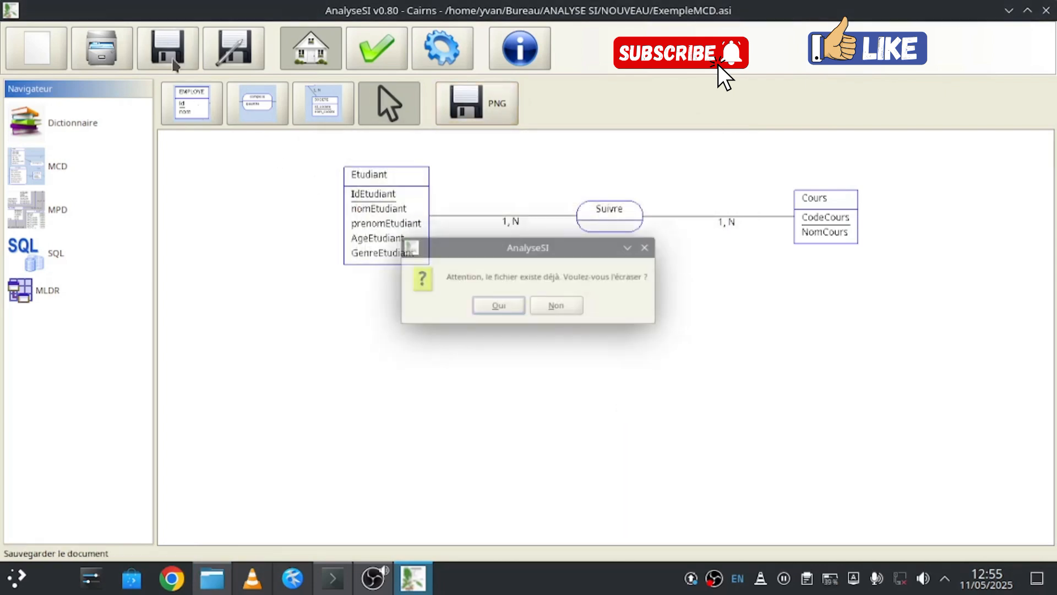
{"action": "left_click", "coordinate": [500, 305]}
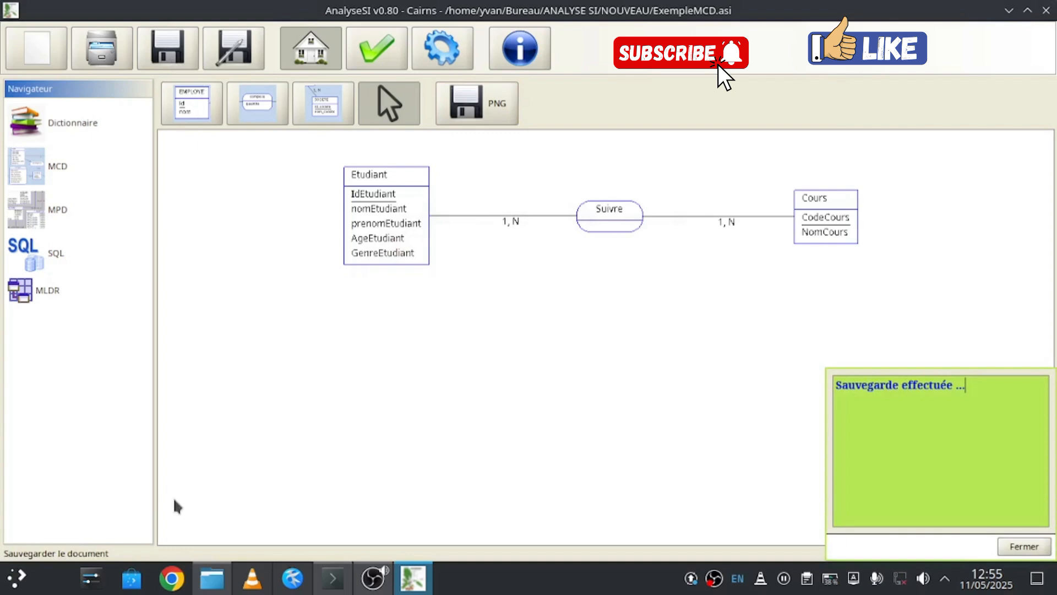
Switch to Dolphin and look for the exported image in Bureau, ANALYSE SI and its NOUVEAU subfolder
{"action": "left_click", "coordinate": [226, 567]}
{"action": "left_click", "coordinate": [18, 39]}
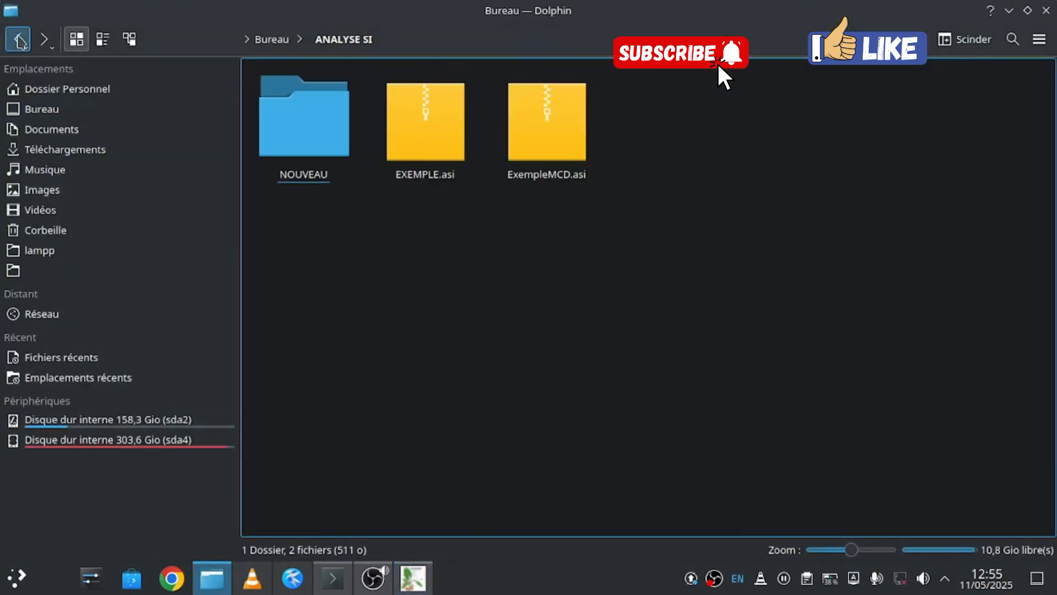
{"action": "left_click", "coordinate": [46, 111]}
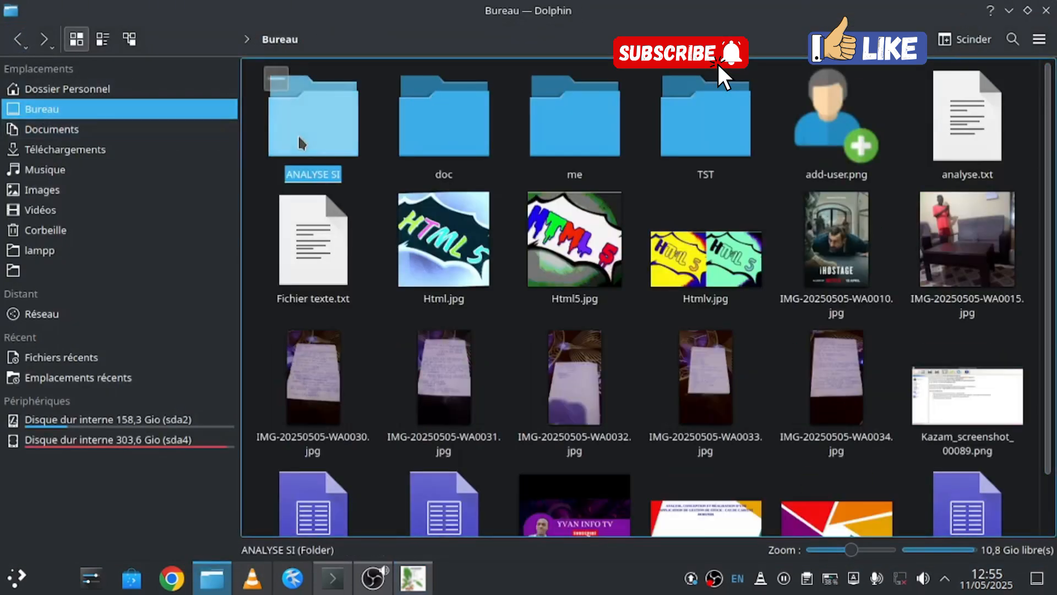
{"action": "double_click", "coordinate": [299, 135]}
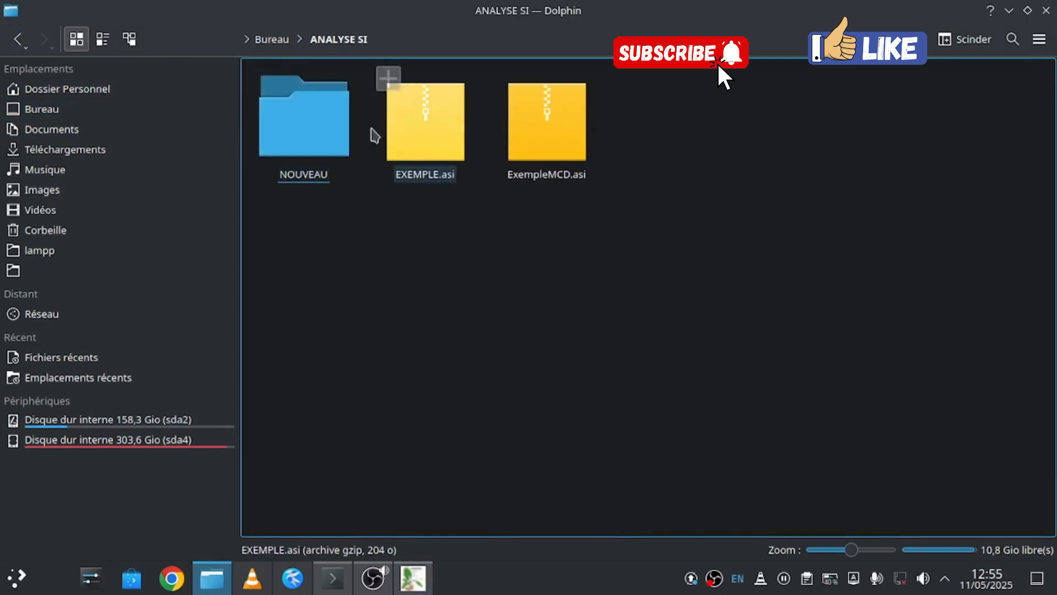
{"action": "double_click", "coordinate": [302, 137]}
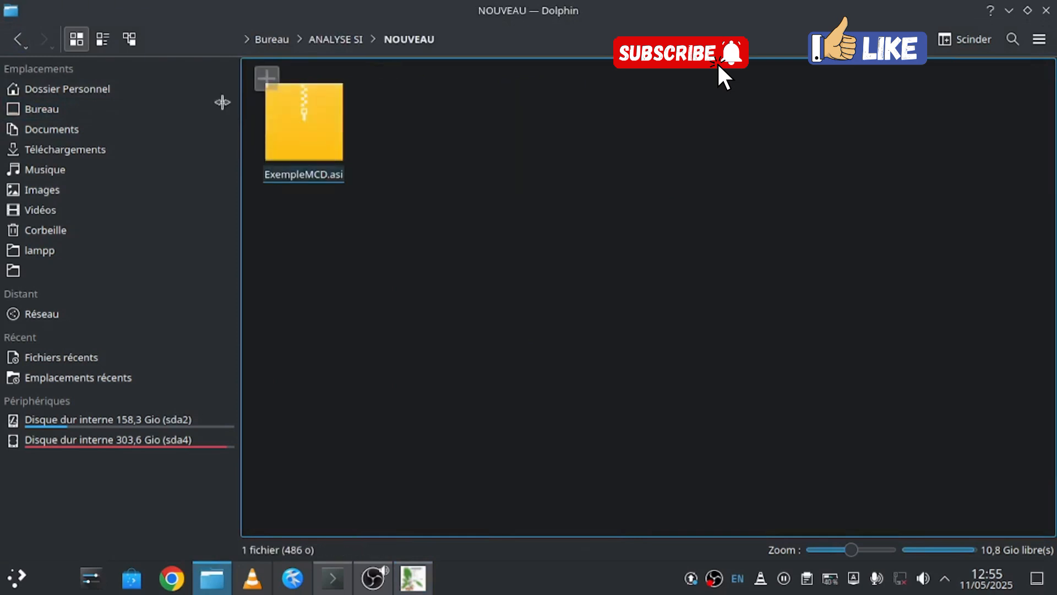
{"action": "left_click", "coordinate": [18, 39]}
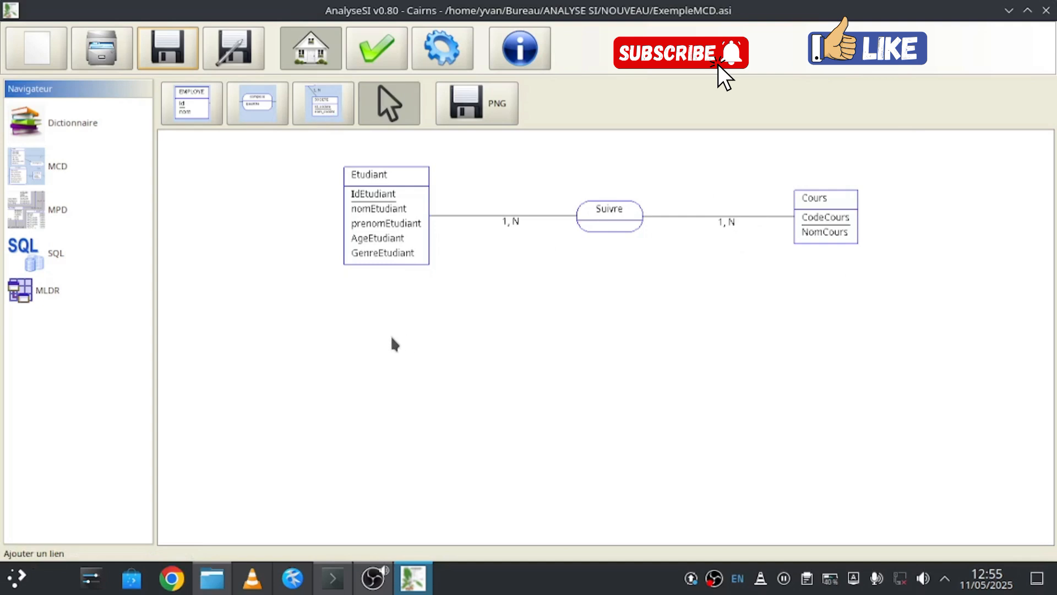
Glance at the Konsole output, return to AnalyseSI and close it, saving the current document over the existing file
{"action": "left_click", "coordinate": [334, 585]}
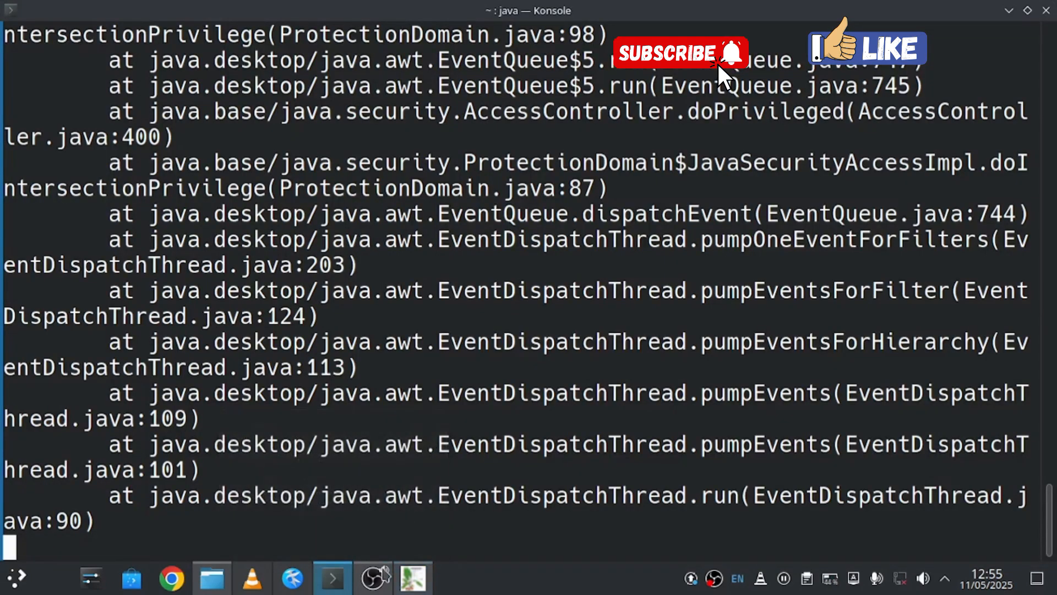
{"action": "left_click", "coordinate": [415, 587]}
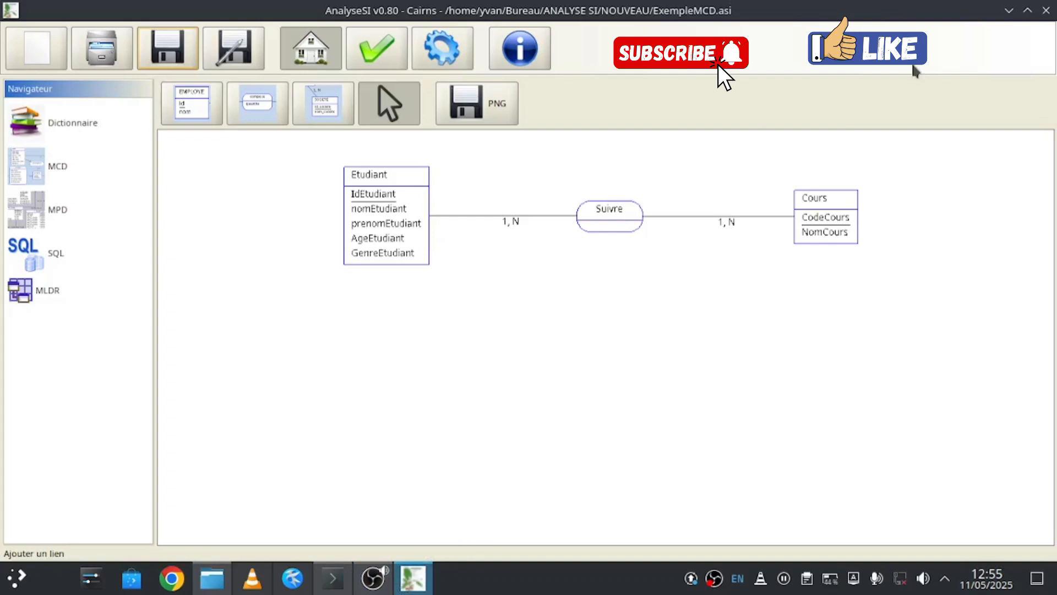
{"action": "left_click", "coordinate": [1047, 10]}
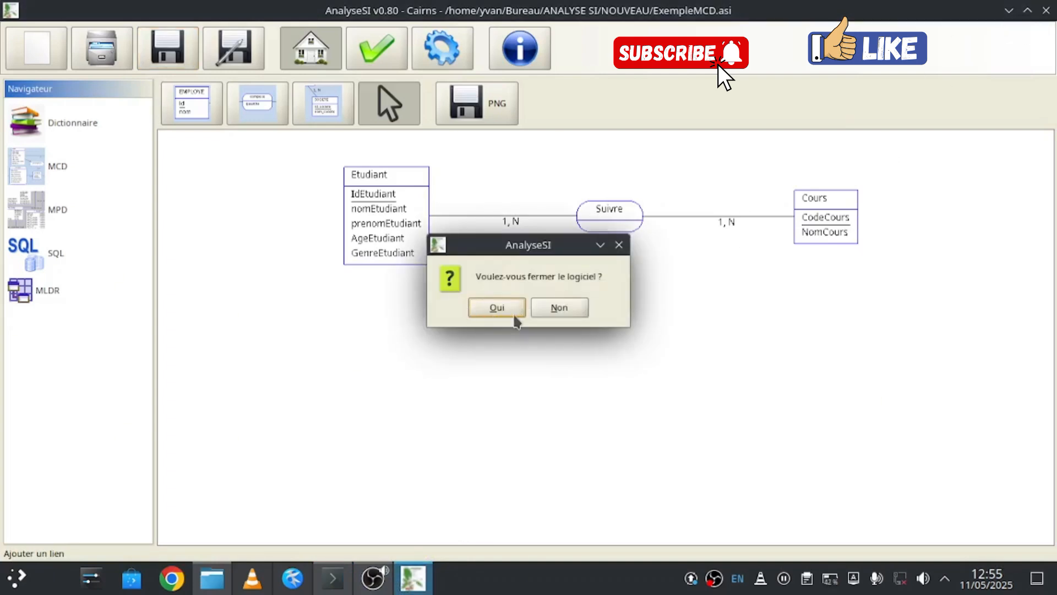
{"action": "left_click", "coordinate": [493, 309]}
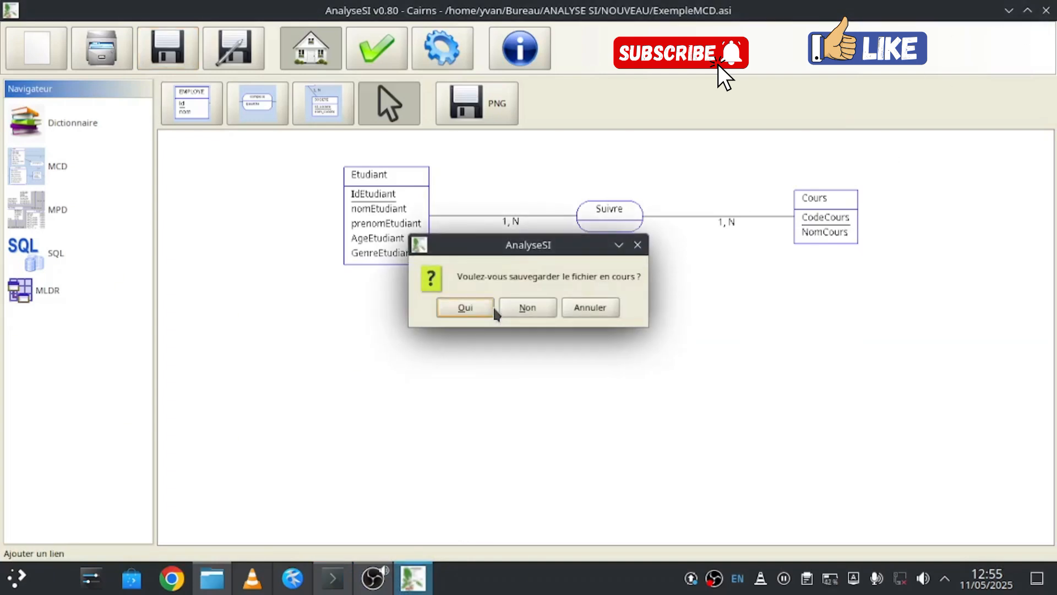
{"action": "left_click", "coordinate": [473, 306]}
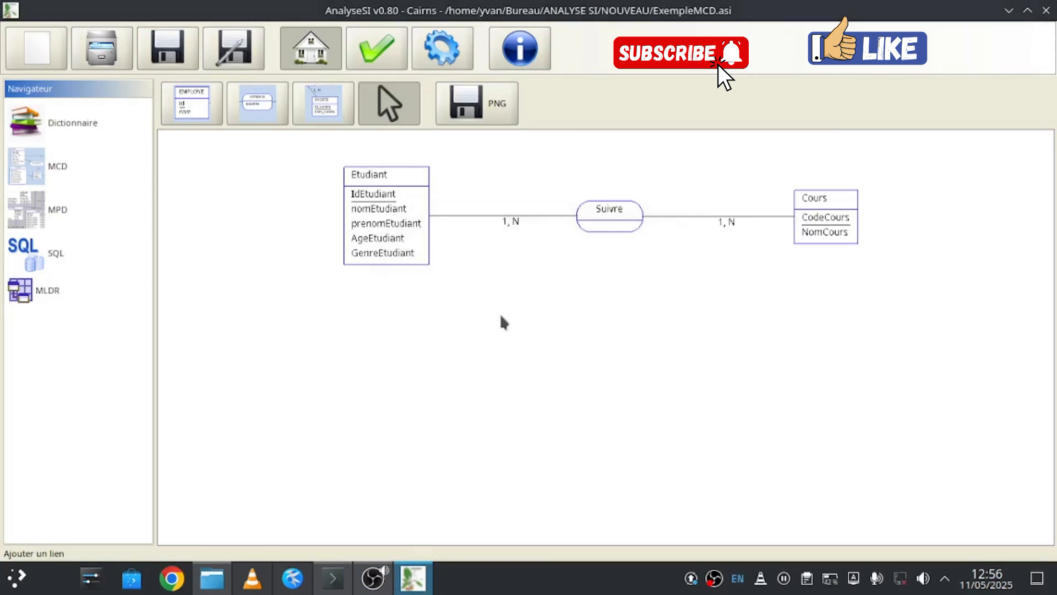
{"action": "left_click", "coordinate": [501, 308]}
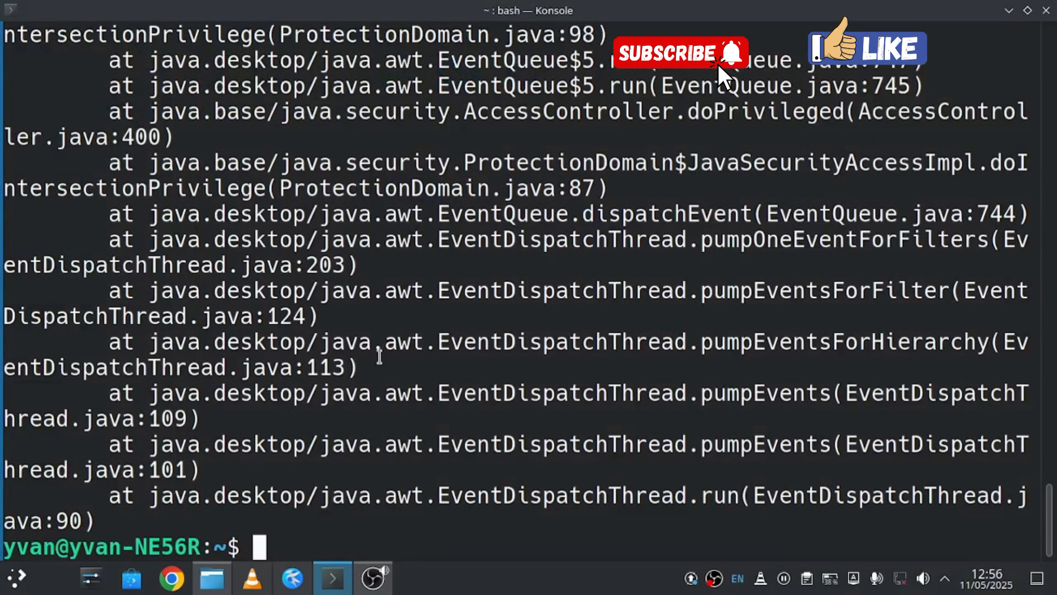
Examine the Java error output in the terminal, shrinking the text to view more of the trace and enlarging it again to a readable size
{"action": "scroll", "coordinate": [339, 443], "scroll_direction": "up", "scroll_amount": 4}
{"action": "scroll", "coordinate": [303, 337], "scroll_direction": "up", "scroll_amount": 1}
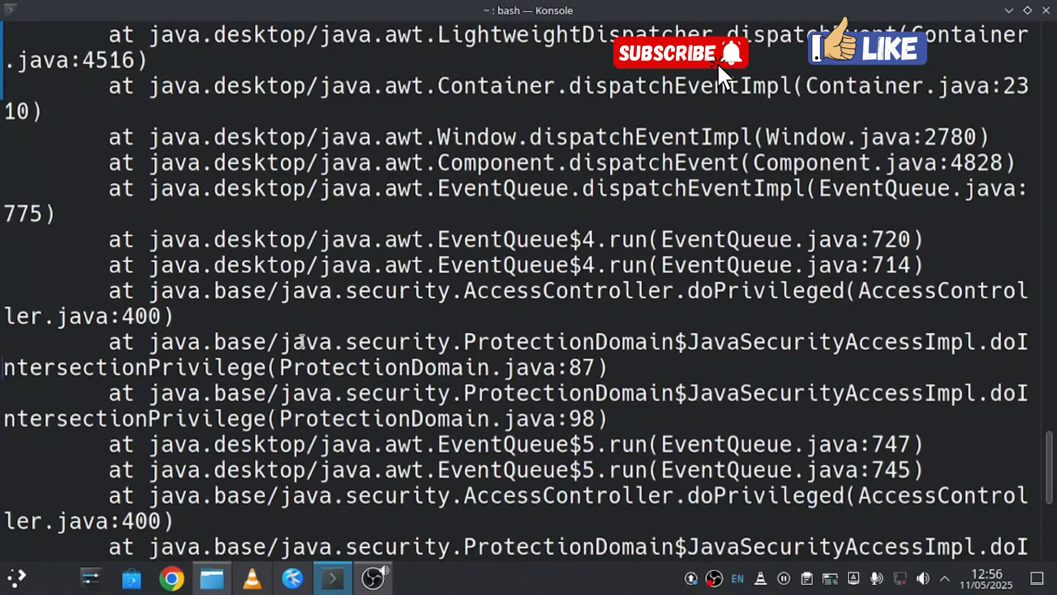
{"action": "scroll", "coordinate": [301, 347], "scroll_direction": "down", "scroll_amount": 5}
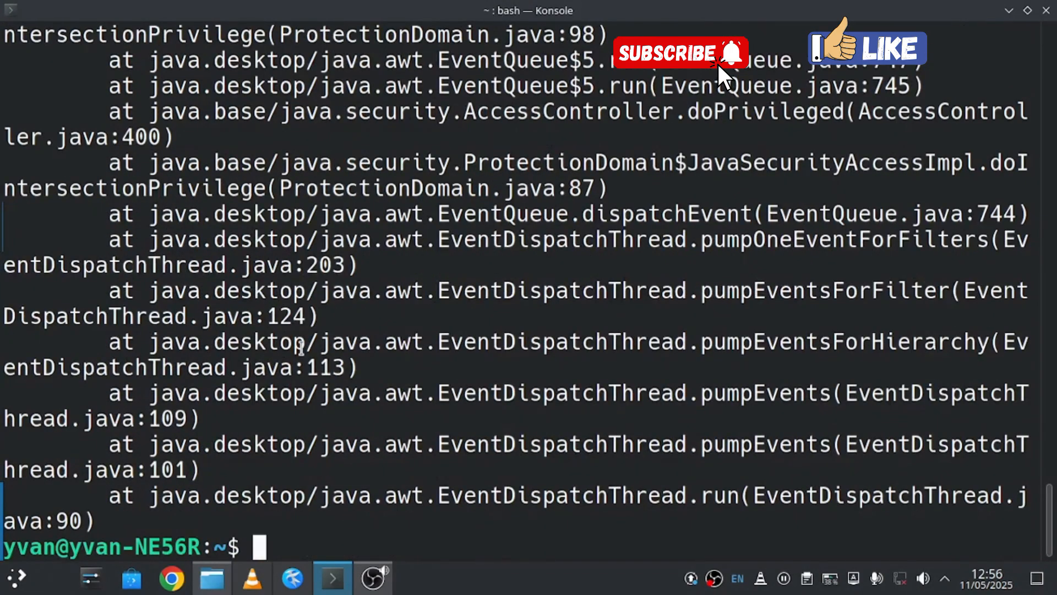
{"action": "key", "text": "ctrl+minus"}
{"action": "key", "text": "ctrl+minus"}
{"action": "key", "text": "ctrl+minus"}
{"action": "key", "text": "ctrl+minus"}
{"action": "key", "text": "ctrl+minus"}
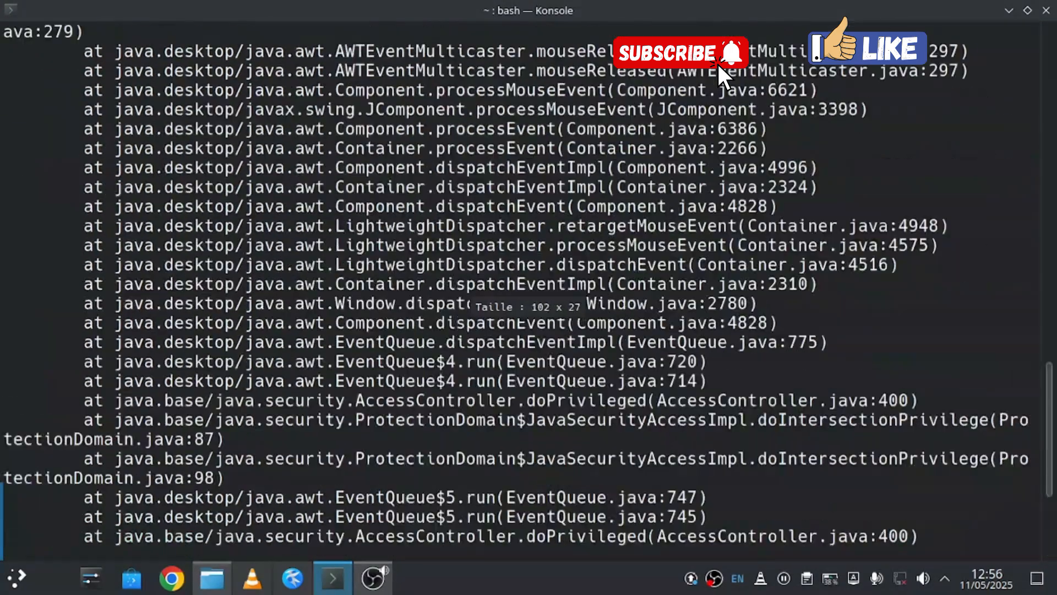
{"action": "key", "text": "ctrl+minus"}
{"action": "key", "text": "ctrl+minus"}
{"action": "key", "text": "ctrl+minus"}
{"action": "key", "text": "ctrl+minus"}
{"action": "key", "text": "ctrl+minus"}
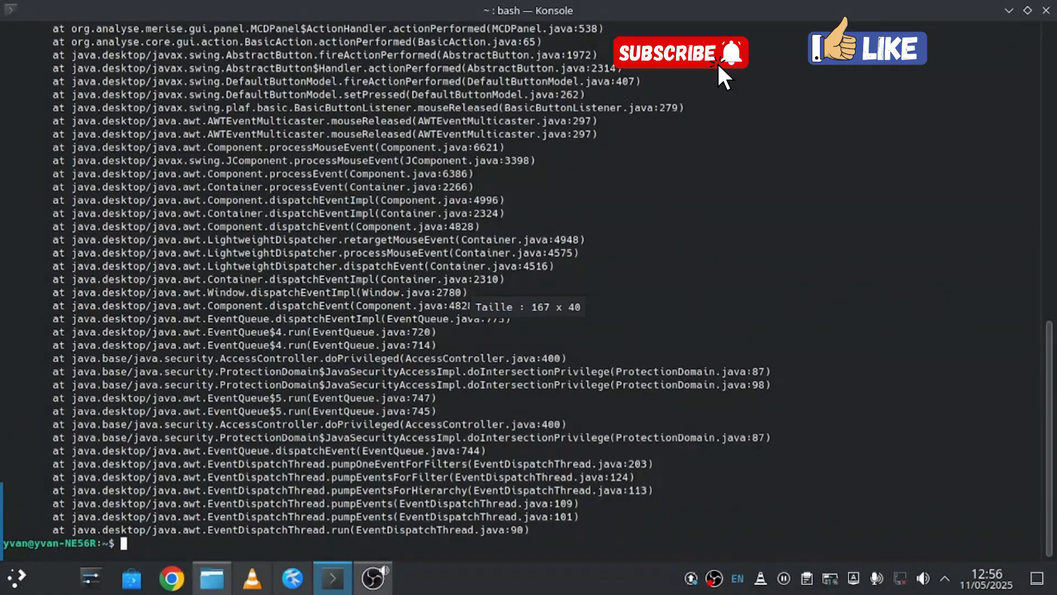
{"action": "key", "text": "ctrl+minus"}
{"action": "key", "text": "ctrl+minus"}
{"action": "key", "text": "ctrl+minus"}
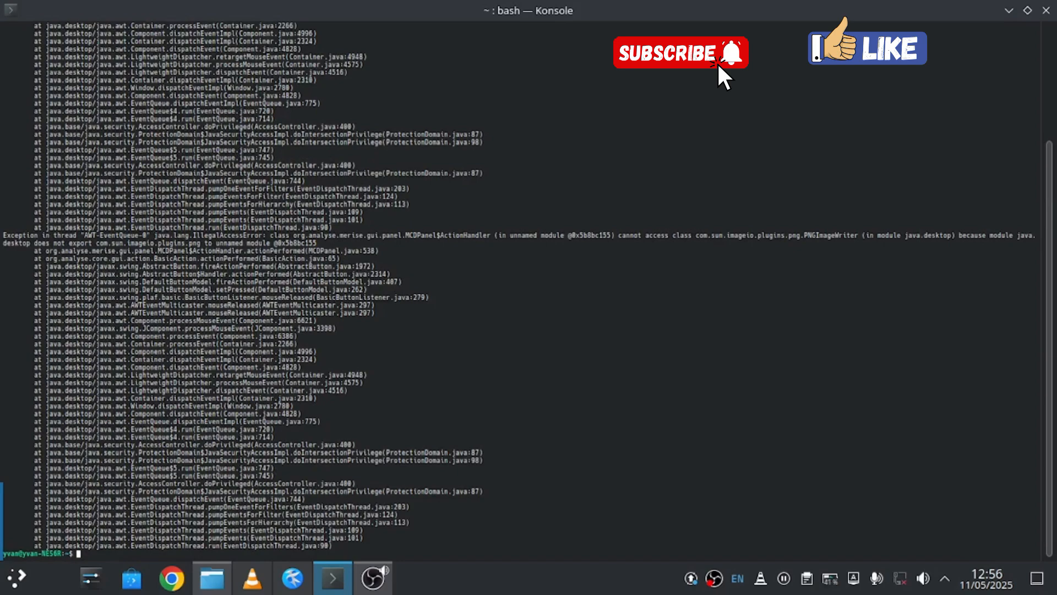
{"action": "key", "text": "ctrl+plus"}
{"action": "key", "text": "ctrl+plus"}
{"action": "key", "text": "ctrl+plus"}
{"action": "key", "text": "ctrl+plus"}
{"action": "key", "text": "ctrl+plus"}
{"action": "key", "text": "ctrl+plus"}
{"action": "key", "text": "ctrl+plus"}
{"action": "key", "text": "ctrl+plus"}
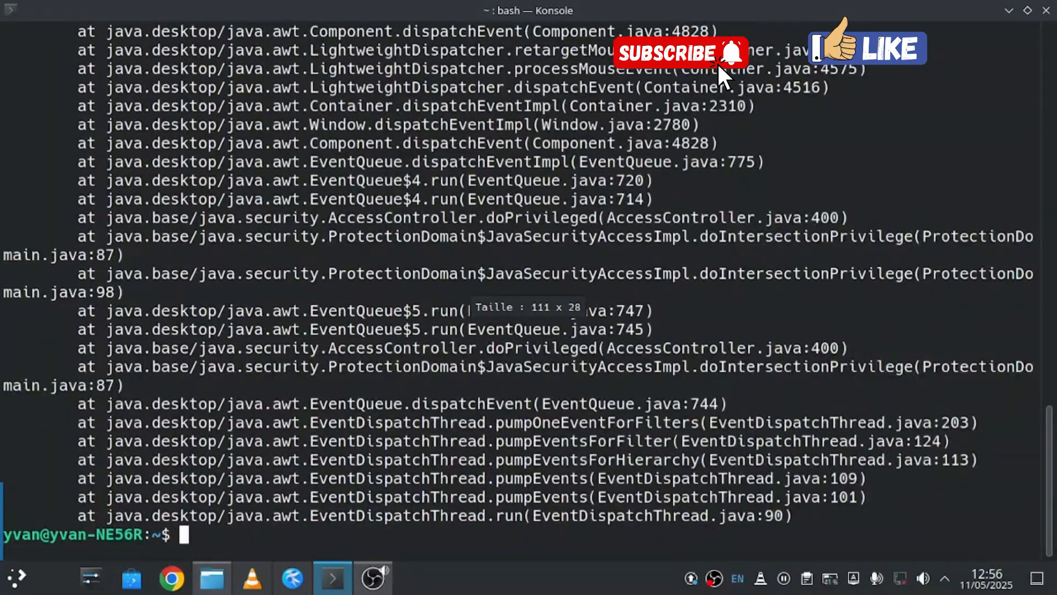
Copy the java -jar command that launches AnalyseSI-0.80.jar from the beginning of the terminal history
{"action": "scroll", "coordinate": [309, 281], "scroll_direction": "up", "scroll_amount": 15}
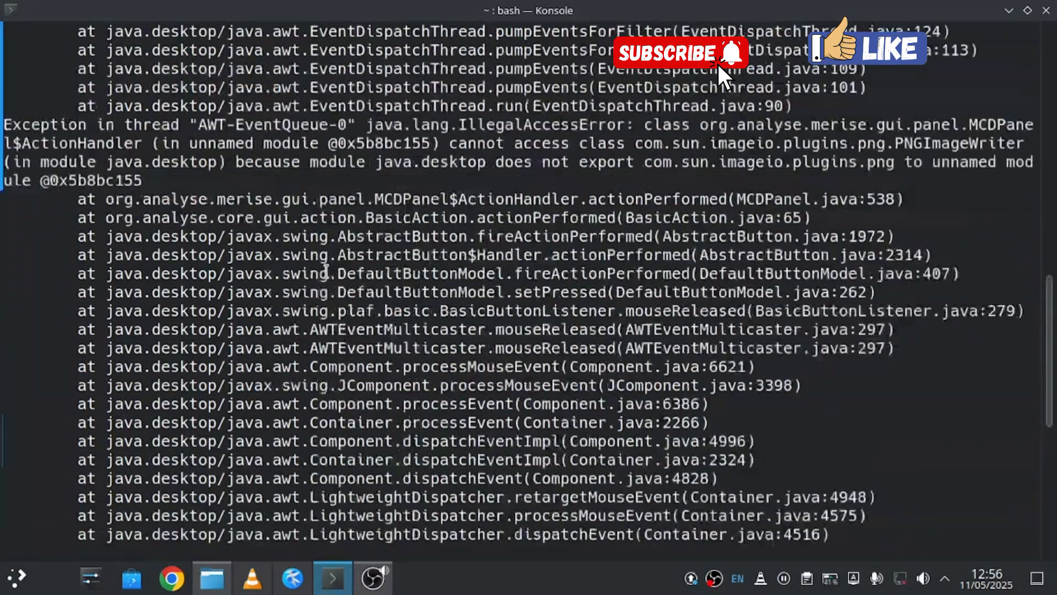
{"action": "scroll", "coordinate": [326, 280], "scroll_direction": "up", "scroll_amount": 15}
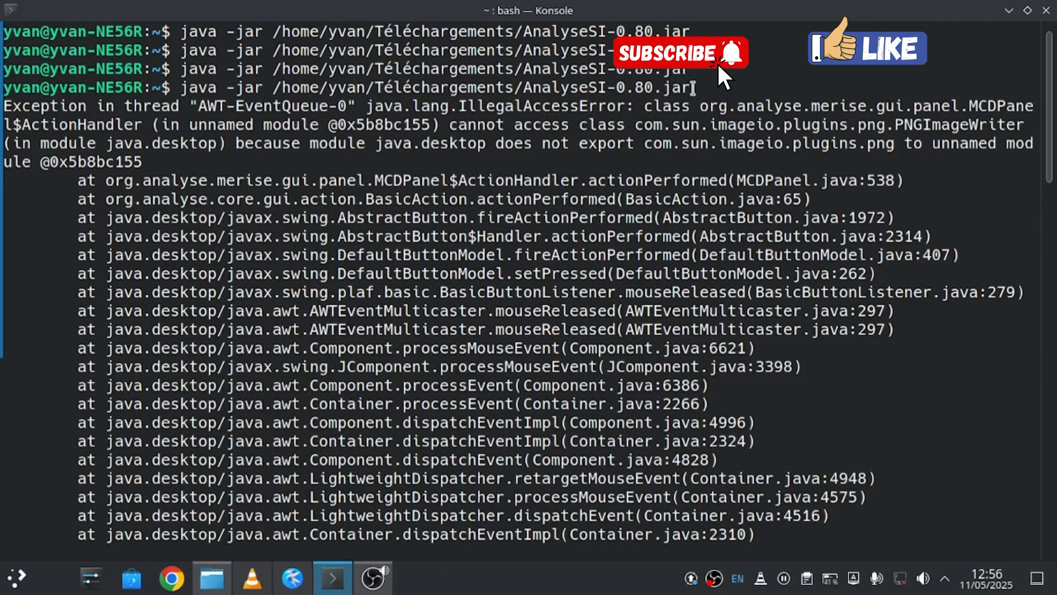
{"action": "left_click_drag", "start_coordinate": [691, 88], "coordinate": [181, 88]}
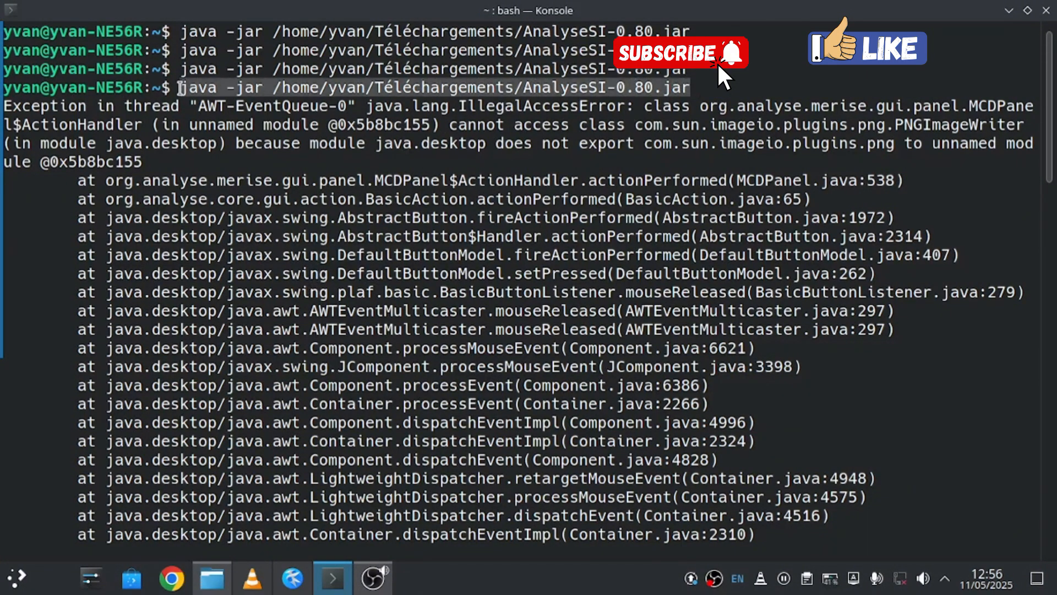
{"action": "right_click", "coordinate": [203, 91]}
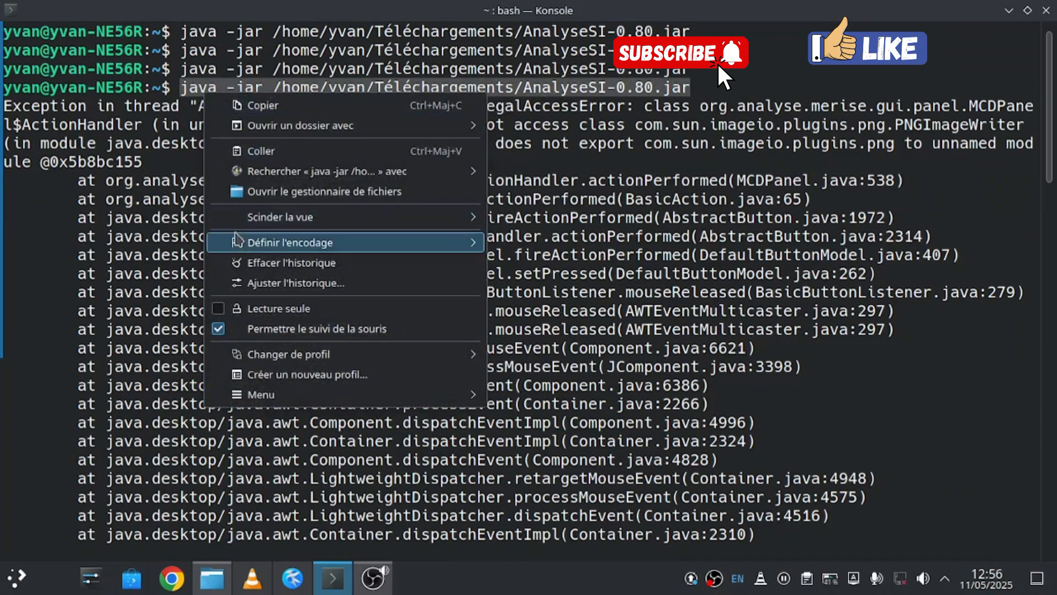
{"action": "left_click", "coordinate": [277, 109]}
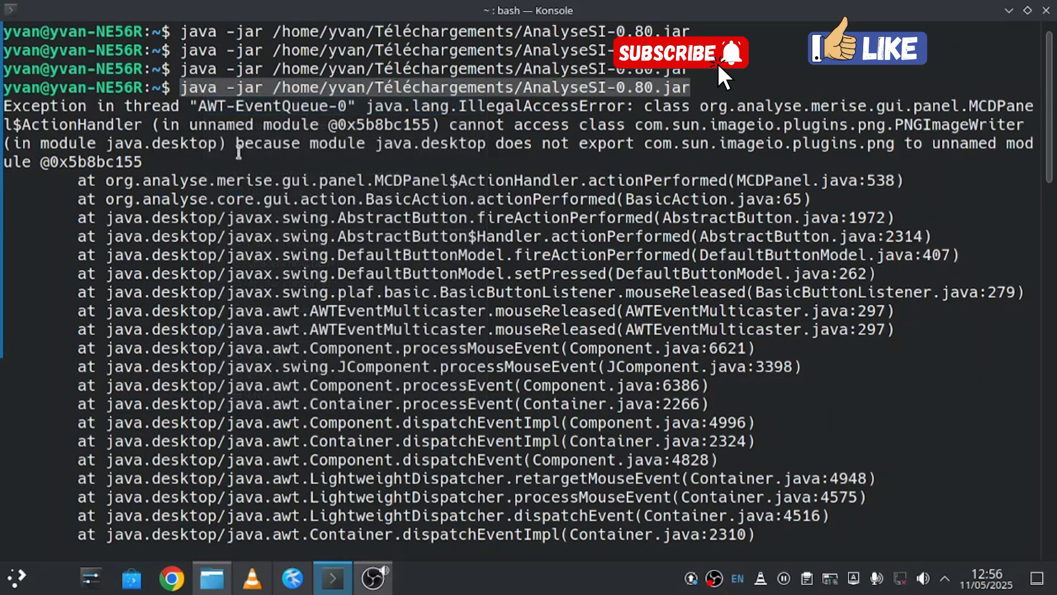
Paste the copied java -jar command at the current prompt, run it and bring up the AnalyseSI window
{"action": "scroll", "coordinate": [187, 508], "scroll_direction": "down", "scroll_amount": 10}
{"action": "scroll", "coordinate": [187, 507], "scroll_direction": "down", "scroll_amount": 7}
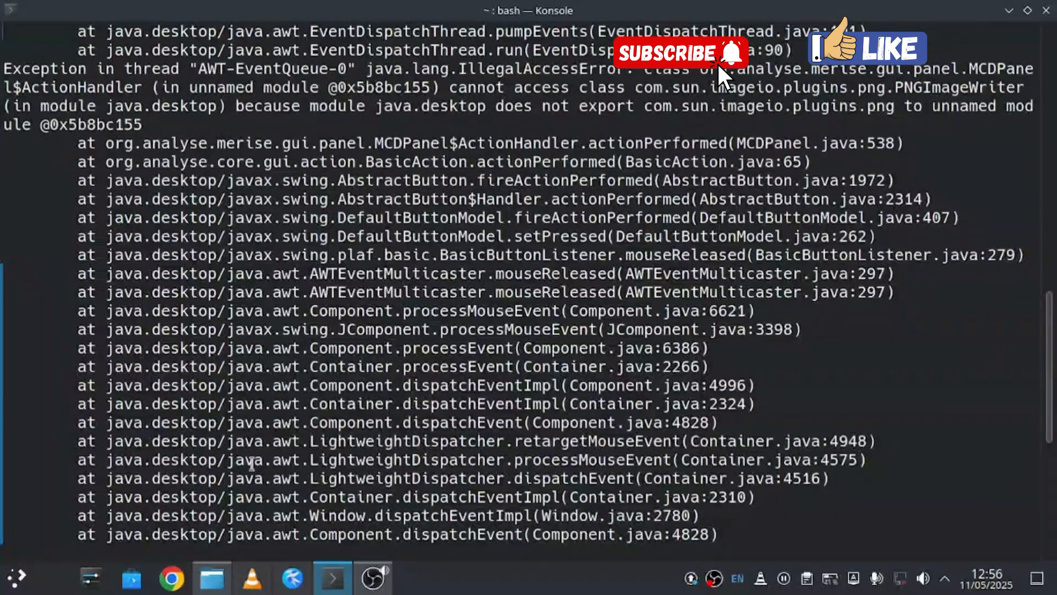
{"action": "scroll", "coordinate": [328, 358], "scroll_direction": "down", "scroll_amount": 12}
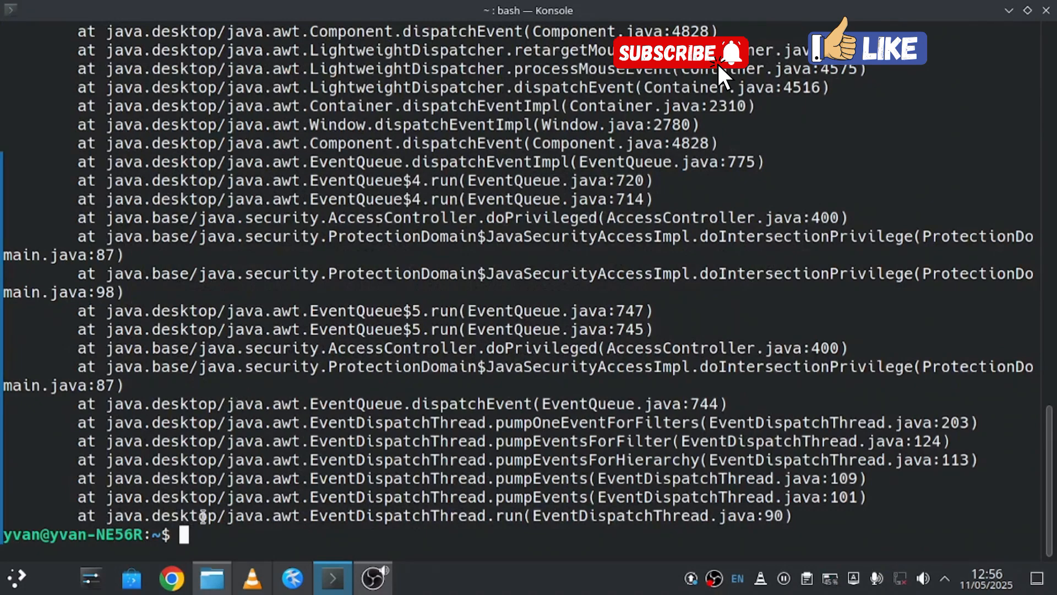
{"action": "right_click", "coordinate": [202, 537]}
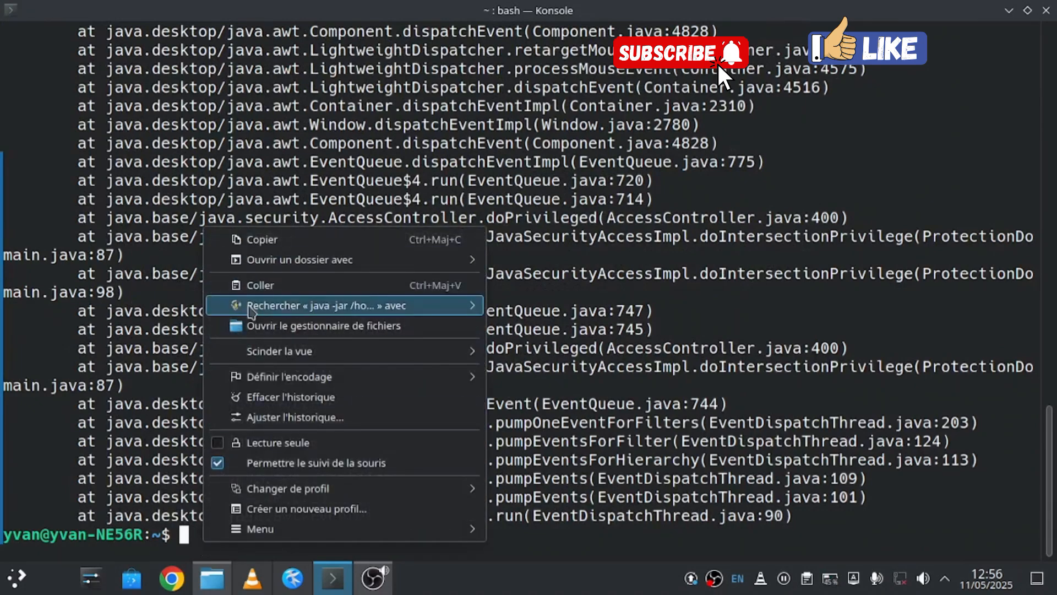
{"action": "left_click", "coordinate": [263, 285]}
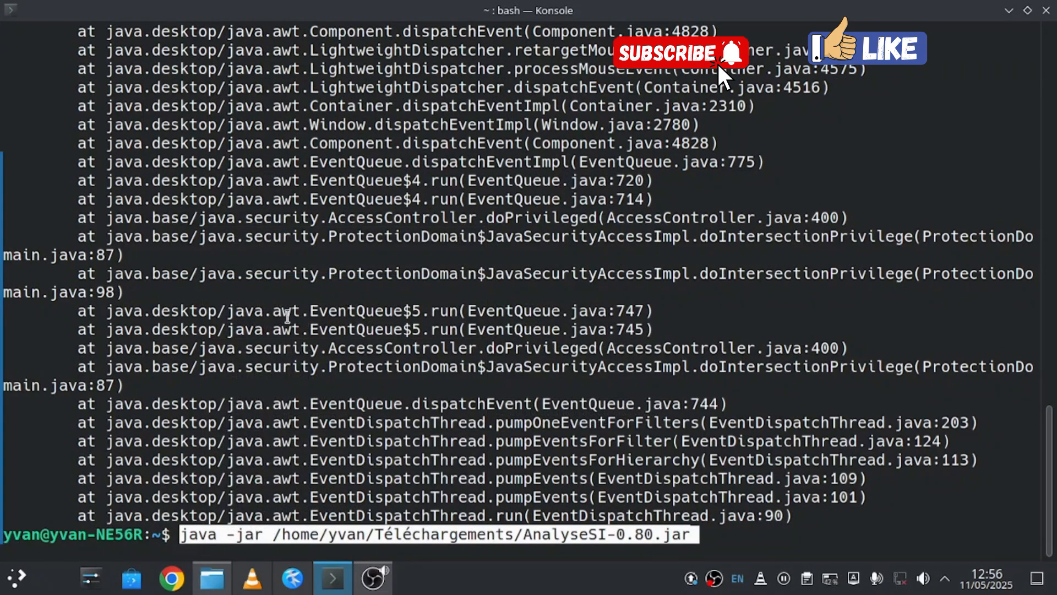
{"action": "key", "text": "Return"}
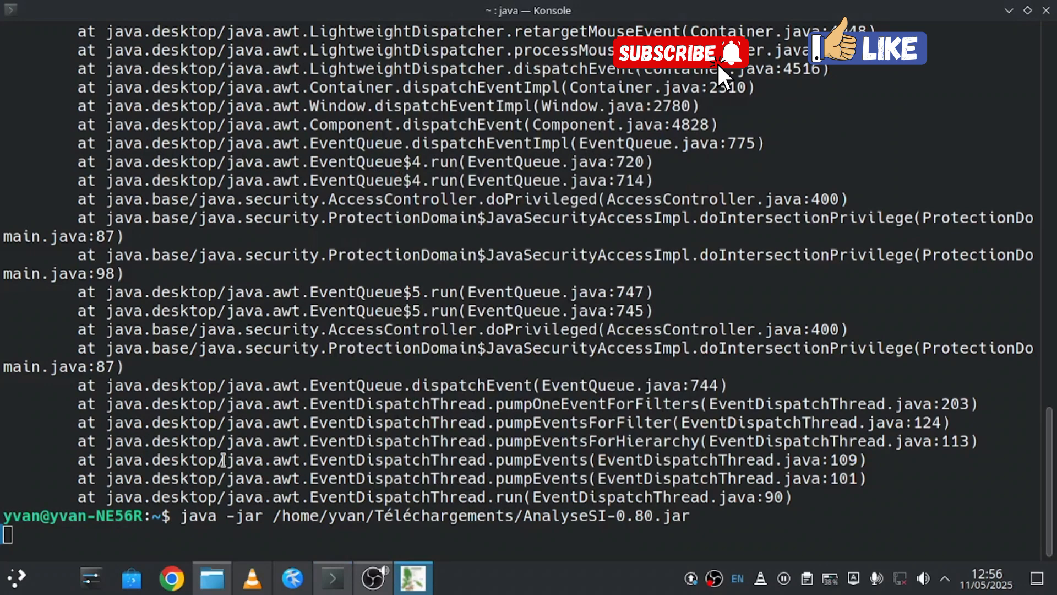
{"action": "left_click", "coordinate": [413, 577]}
{"action": "left_click", "coordinate": [421, 581]}
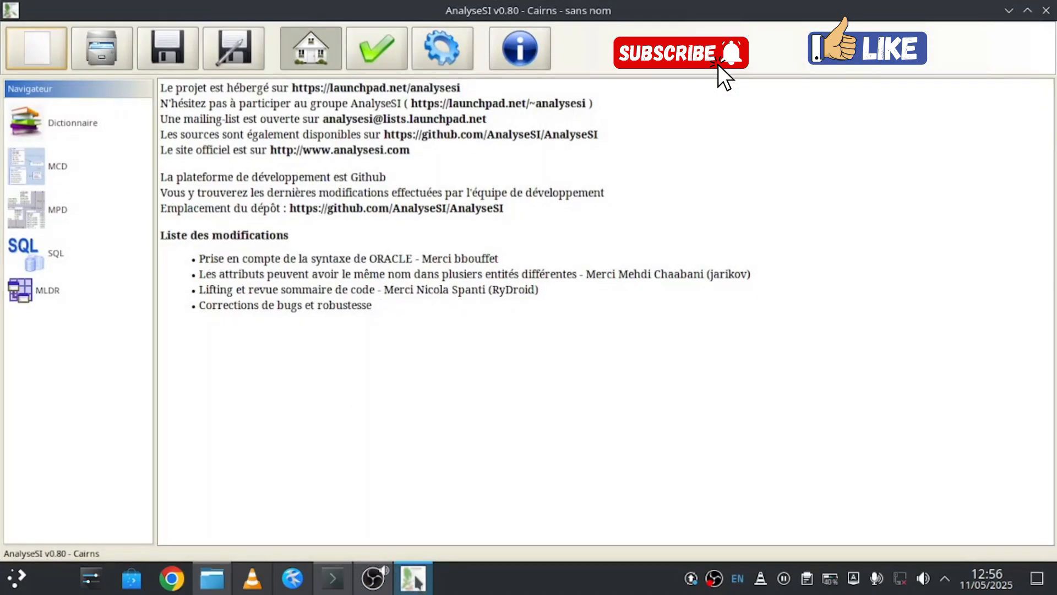
Open the existing document ExempleMCD.asi from the Bureau/ANALYSE SI/NOUVEAU folder, starting from the MCD view
{"action": "left_click", "coordinate": [43, 178]}
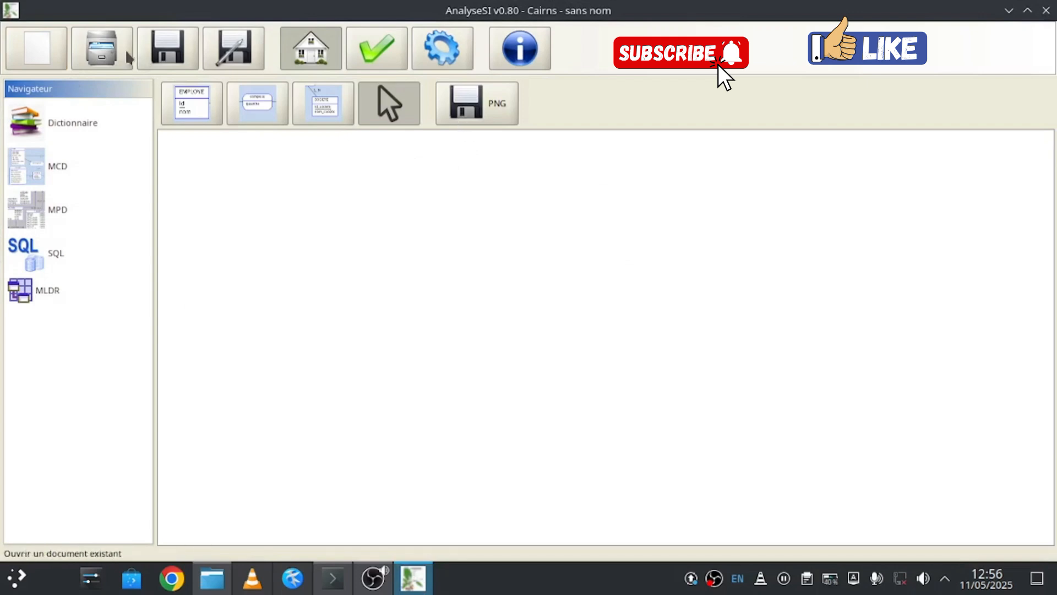
{"action": "left_click", "coordinate": [126, 62]}
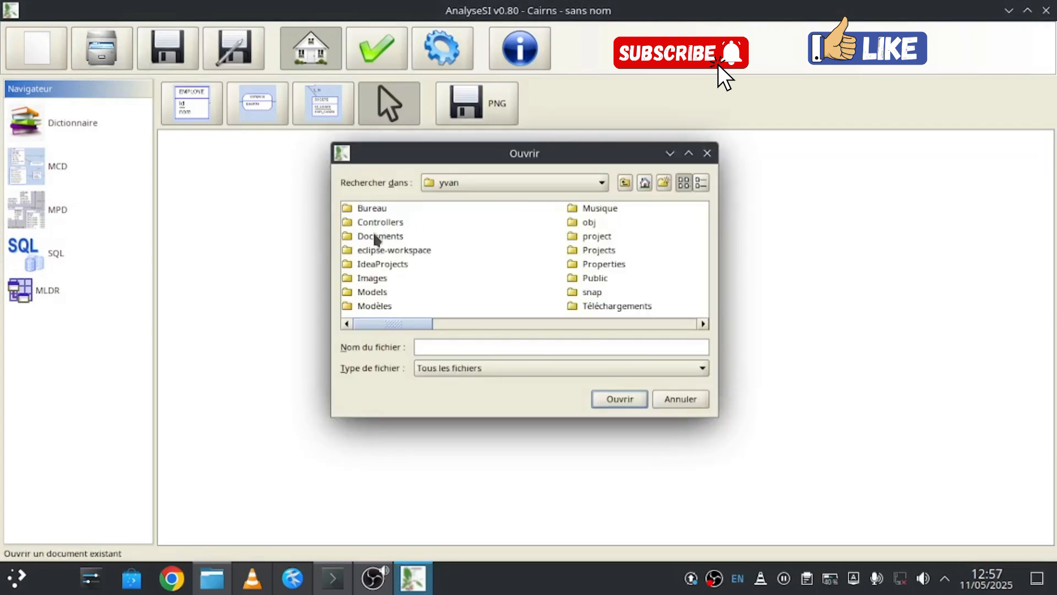
{"action": "double_click", "coordinate": [355, 210]}
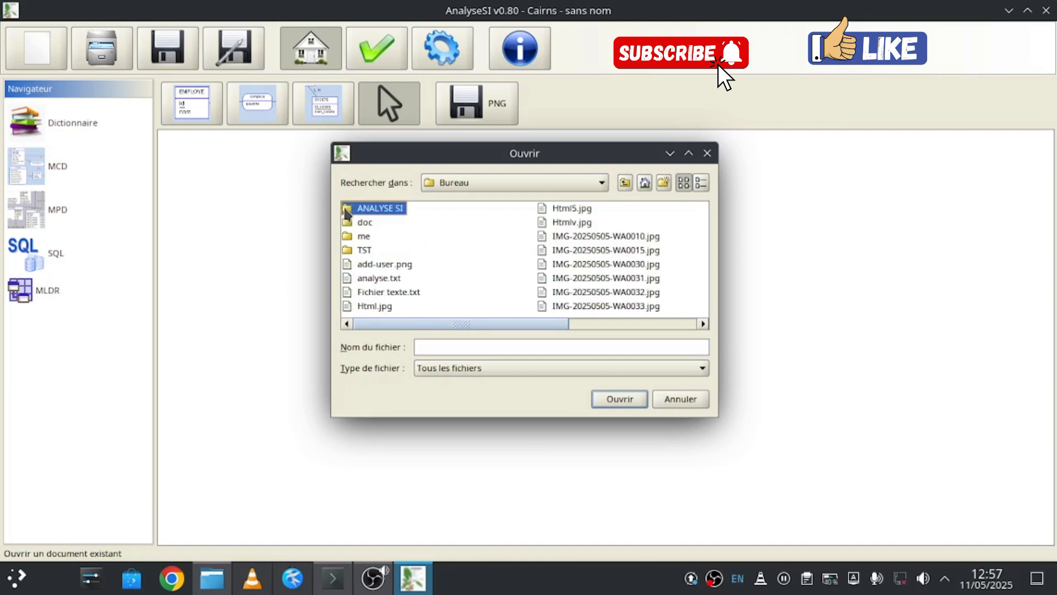
{"action": "double_click", "coordinate": [350, 211]}
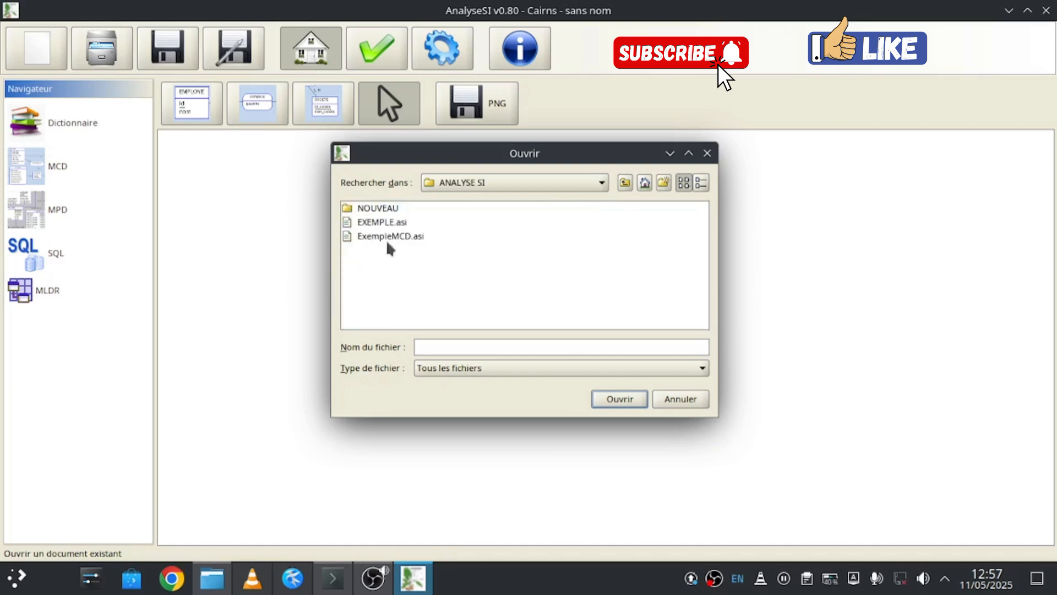
{"action": "double_click", "coordinate": [348, 212]}
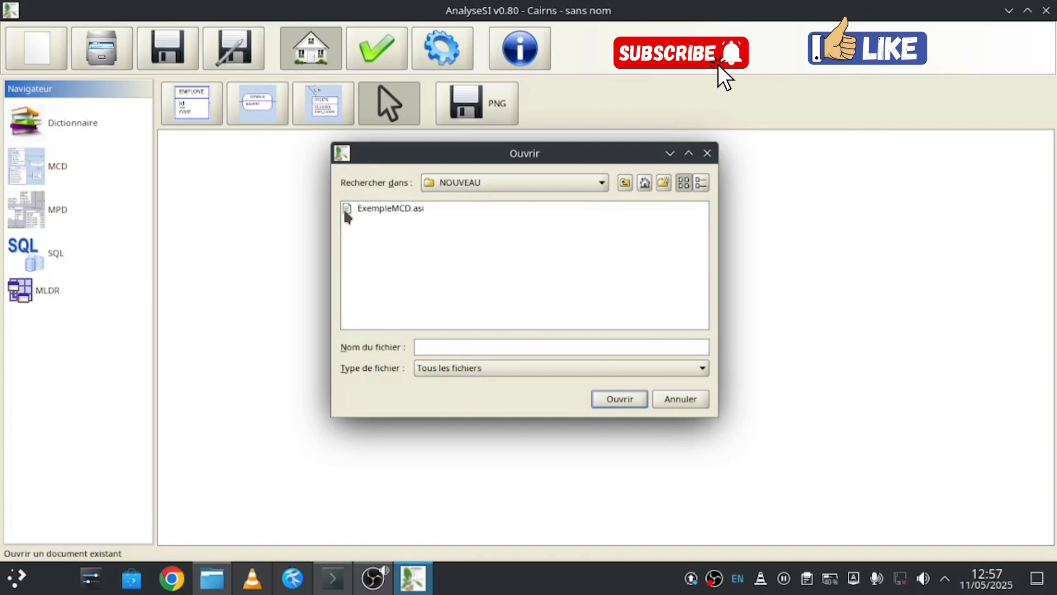
{"action": "left_click", "coordinate": [379, 212]}
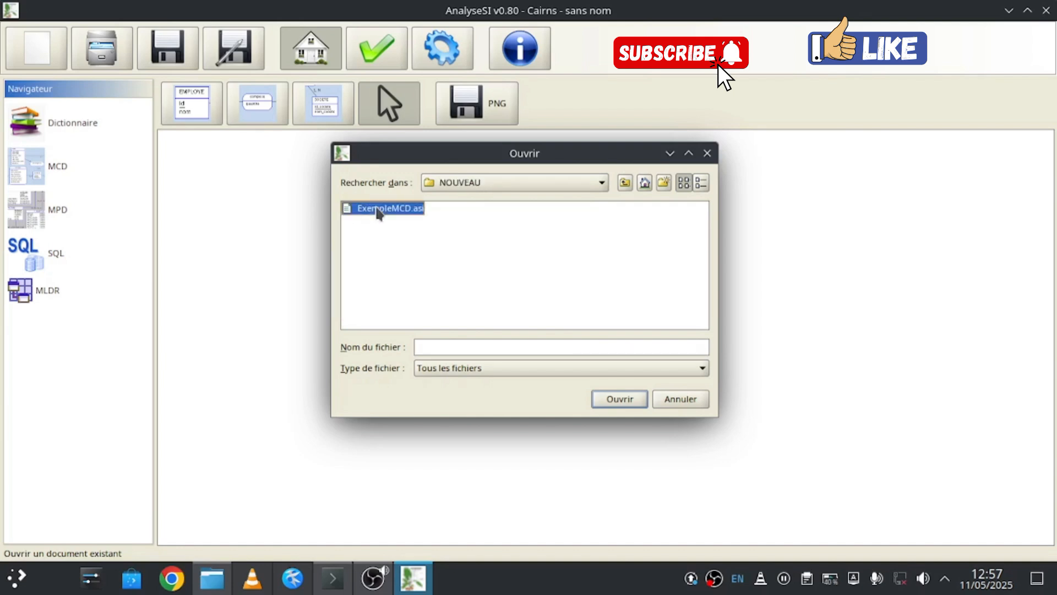
{"action": "left_click", "coordinate": [620, 400]}
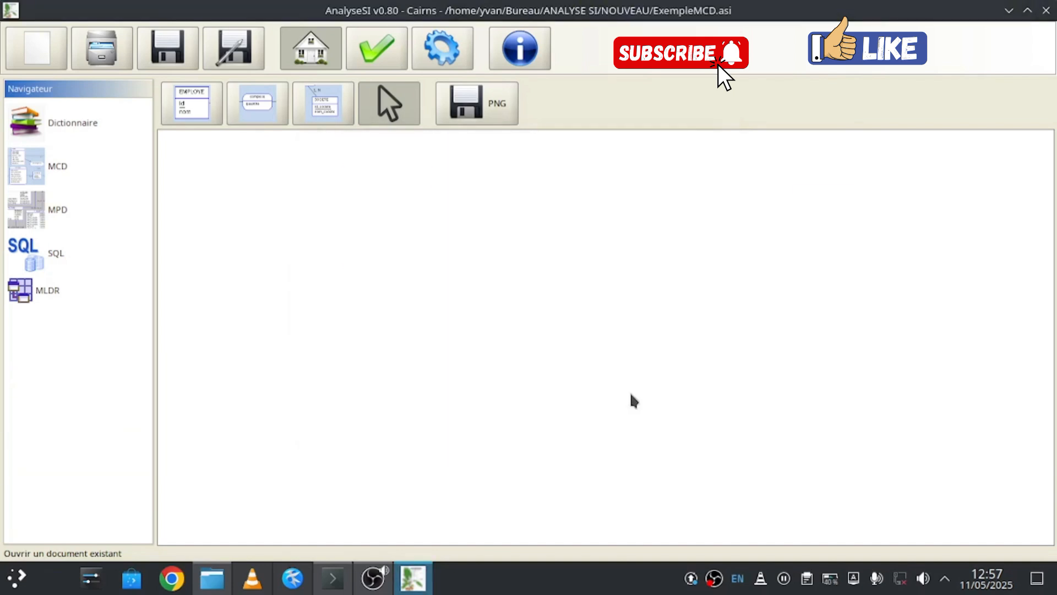
Display the opened MCD diagram and check the contents of the MPD, SQL and MLDR views
{"action": "left_click", "coordinate": [36, 210]}
{"action": "left_click", "coordinate": [49, 165]}
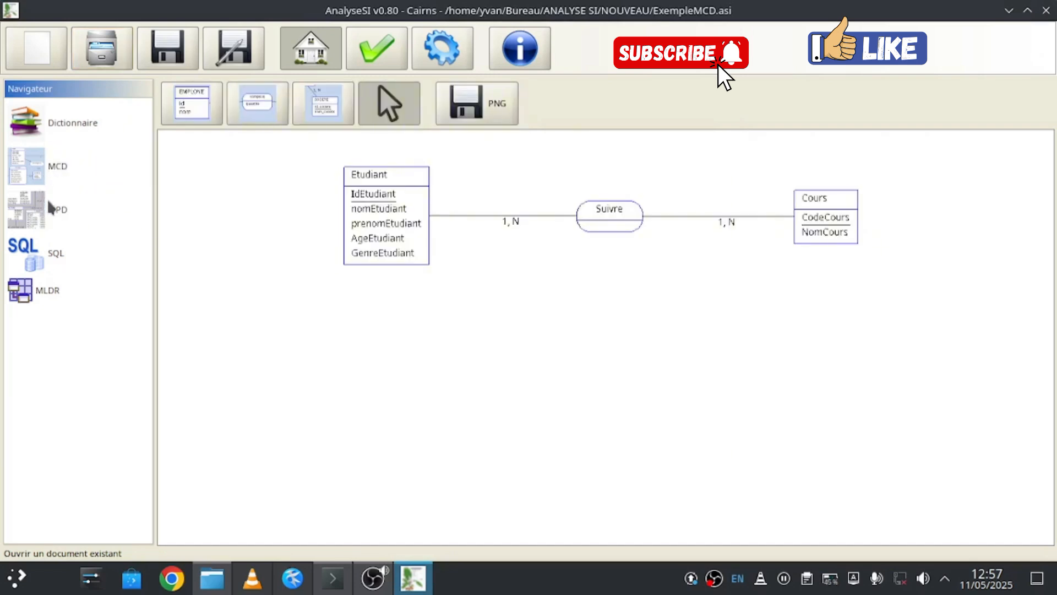
{"action": "left_click", "coordinate": [50, 208]}
{"action": "left_click", "coordinate": [33, 252]}
{"action": "left_click", "coordinate": [48, 290]}
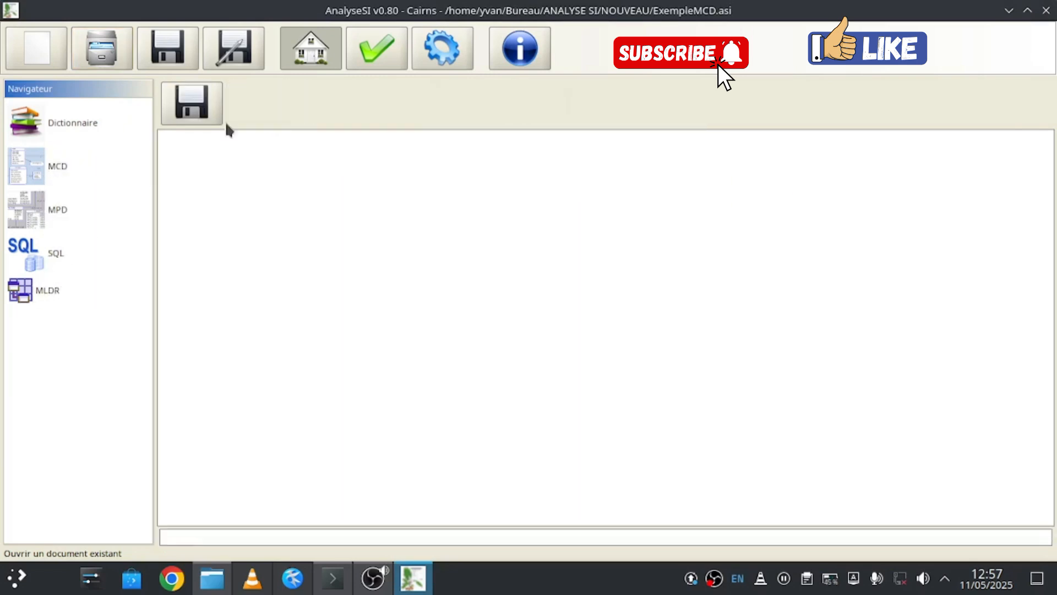
Generate the MPD, MLDR and SQL script from the MCD, and review the MPD diagram and SQL script before returning to the MCD
{"action": "left_click", "coordinate": [381, 57]}
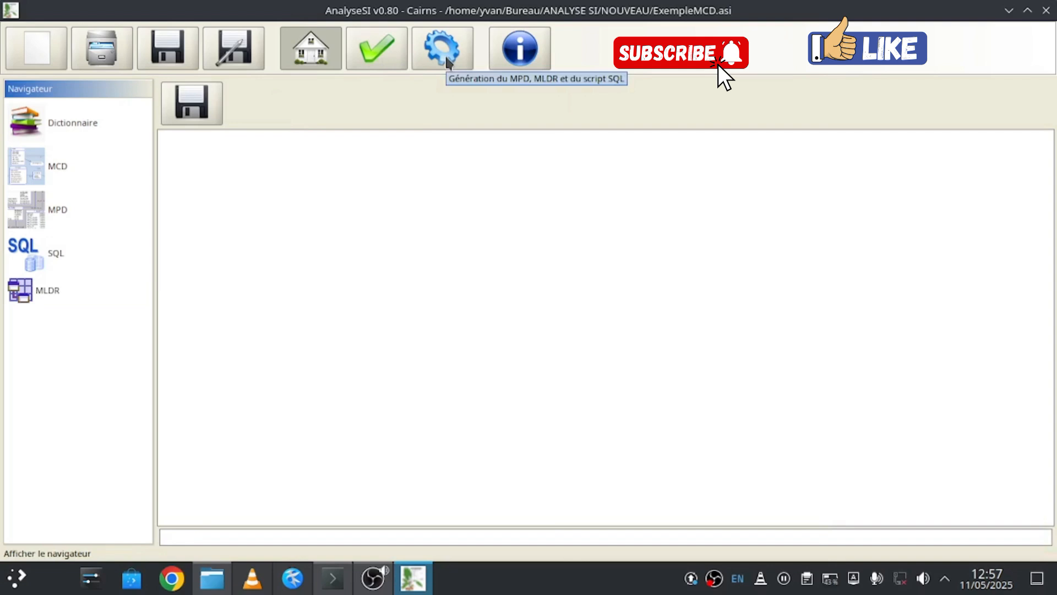
{"action": "left_click", "coordinate": [445, 62]}
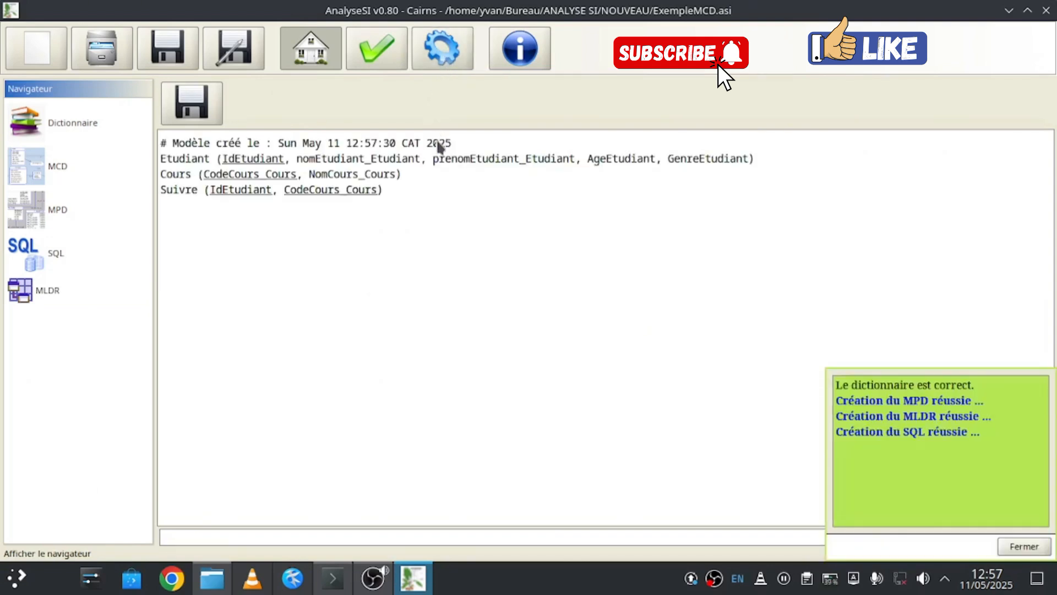
{"action": "left_click", "coordinate": [44, 168]}
{"action": "left_click", "coordinate": [46, 211]}
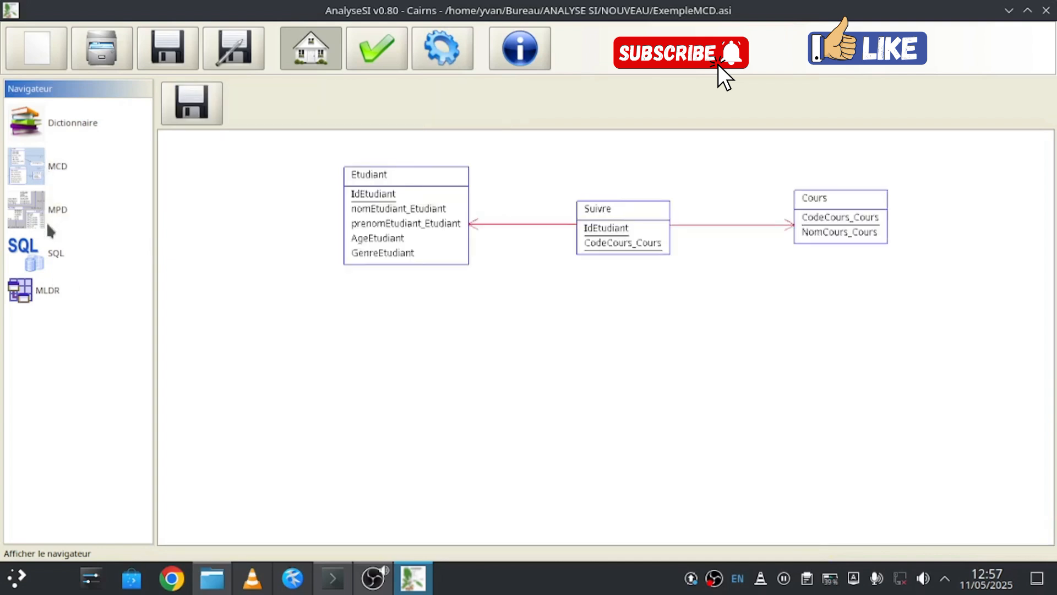
{"action": "left_click", "coordinate": [48, 250]}
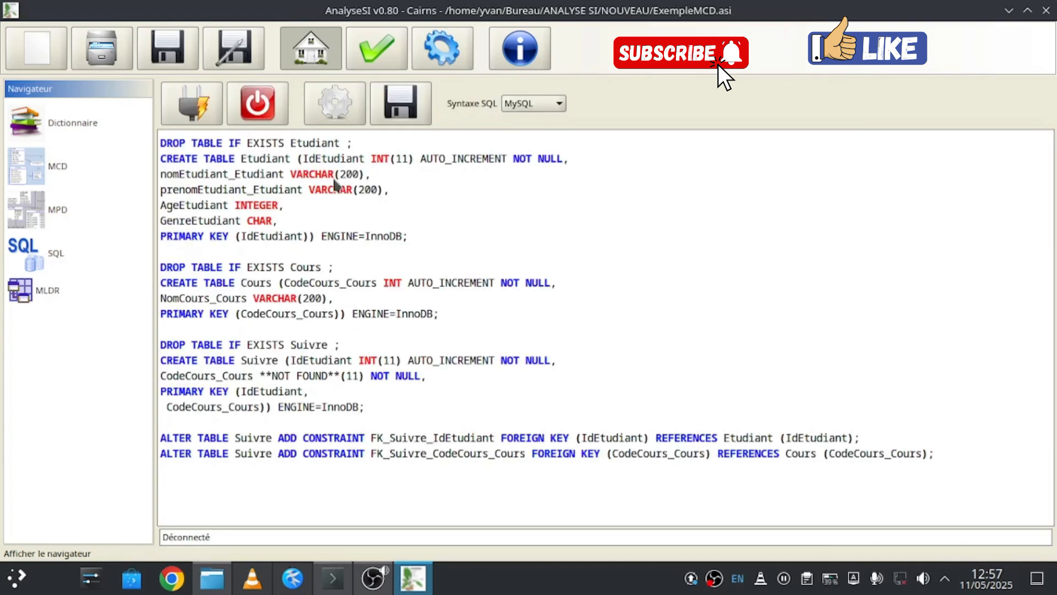
{"action": "left_click", "coordinate": [46, 169]}
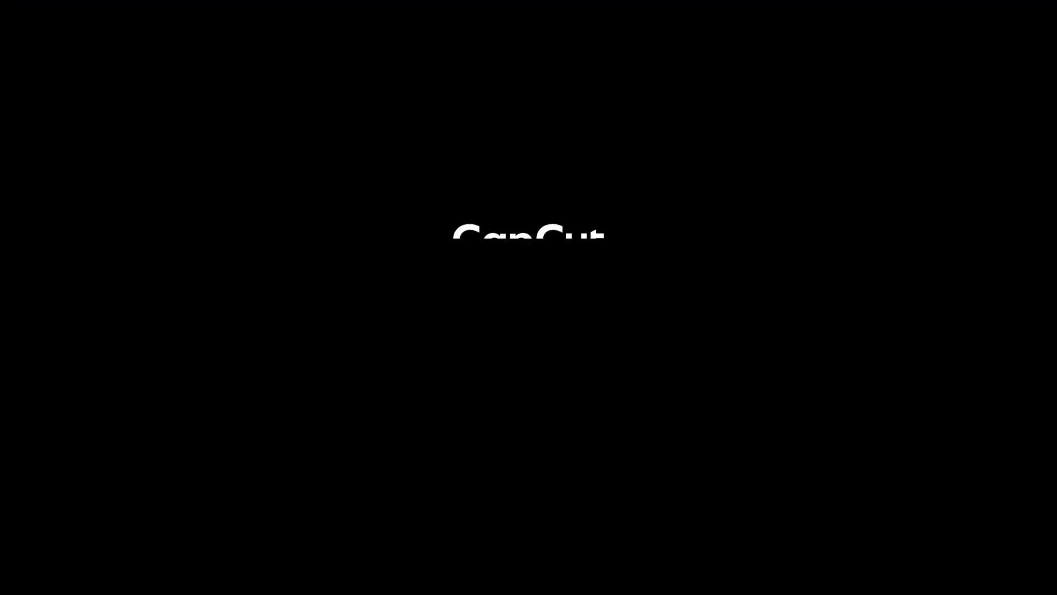